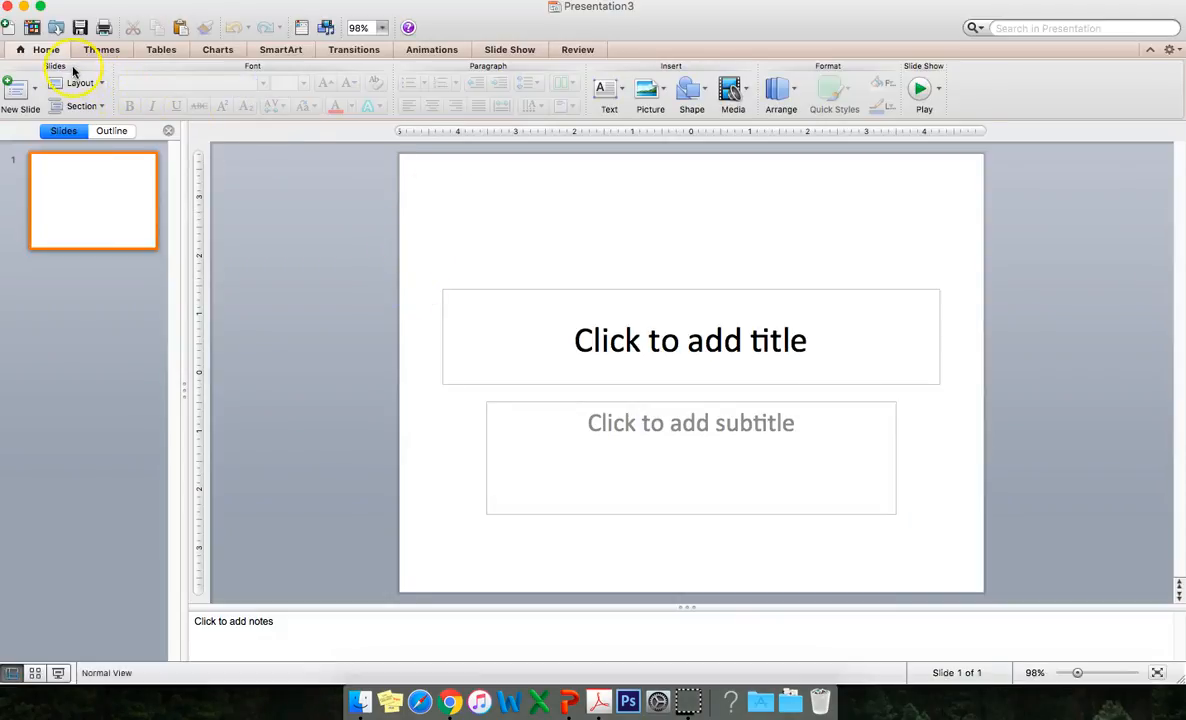
Change the slide layout to Blank.
left_click(99, 88)
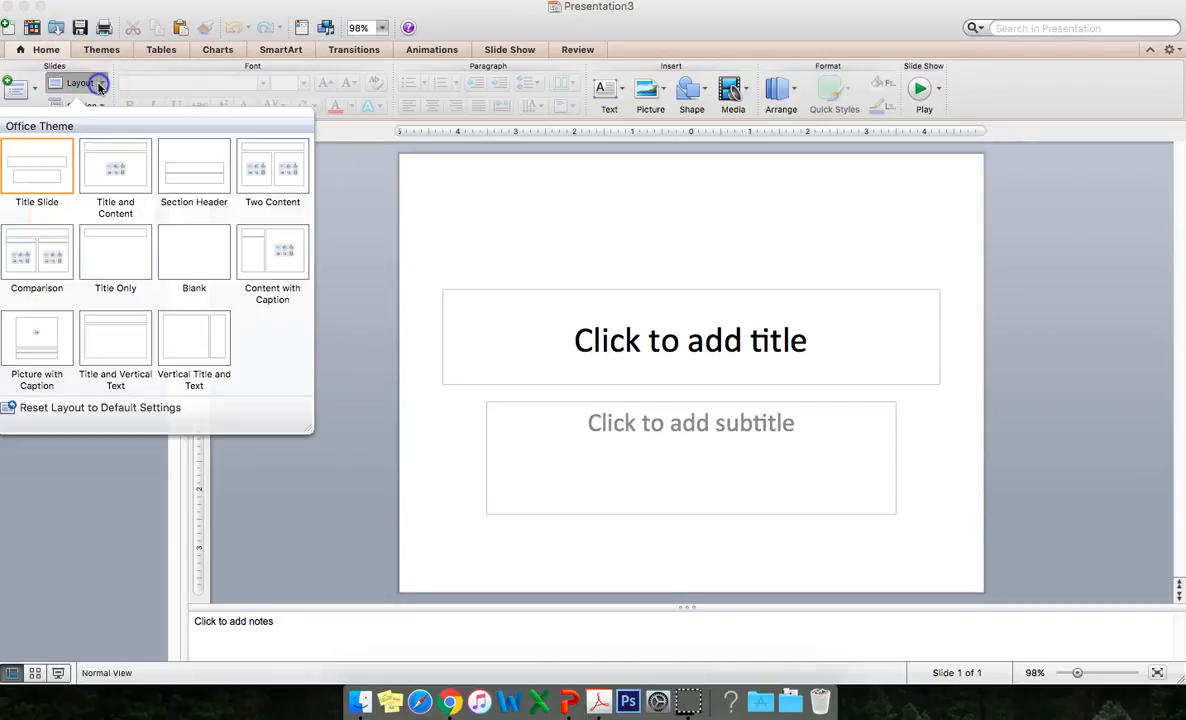
left_click(181, 243)
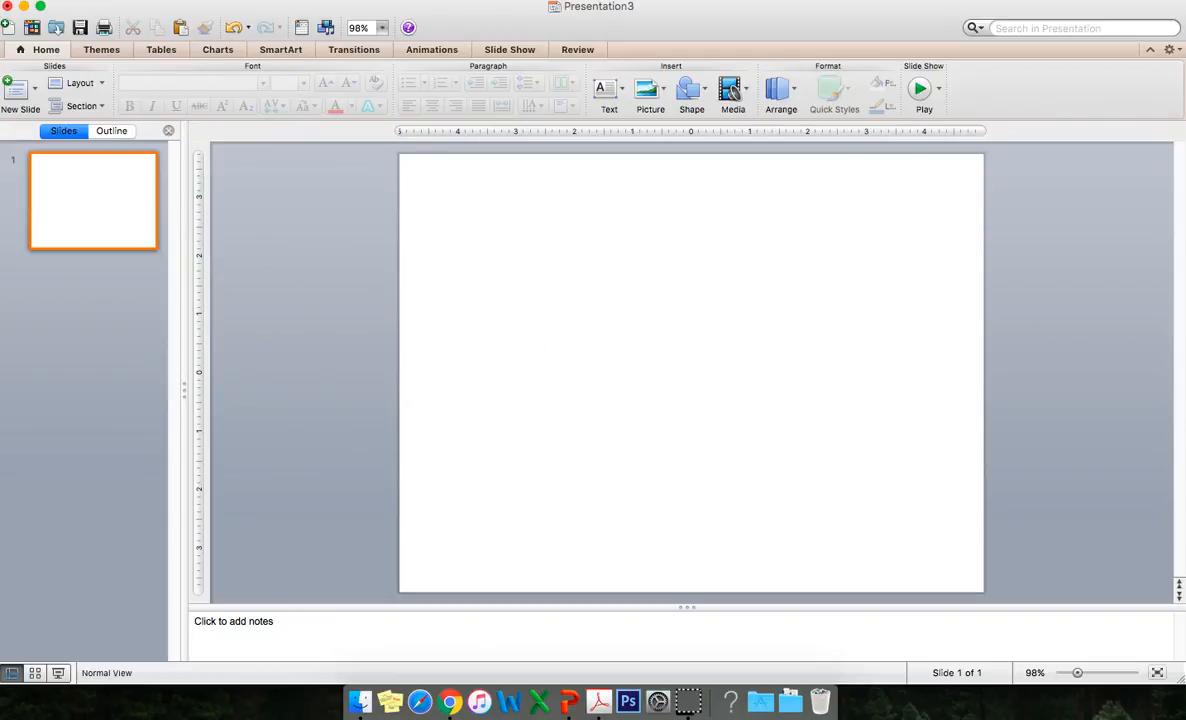
Open Page Setup, set the slide height to 11 inches, and keep the page size despite the printer warning.
left_click(140, 0)
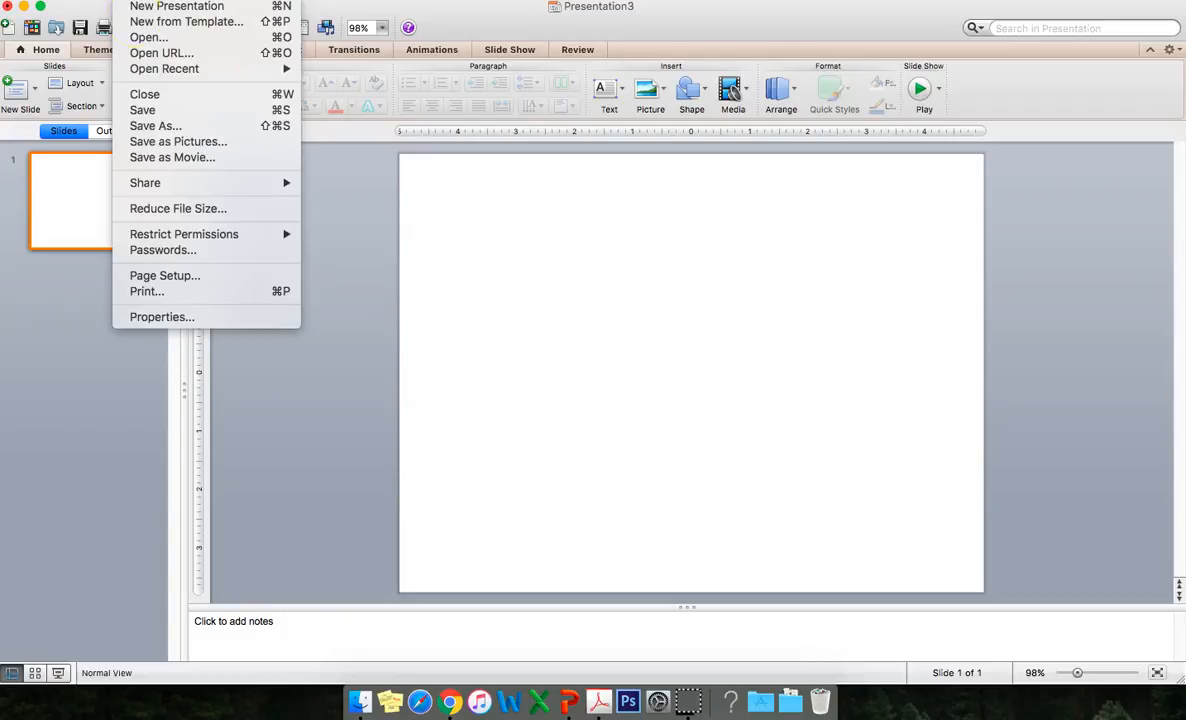
left_click(172, 272)
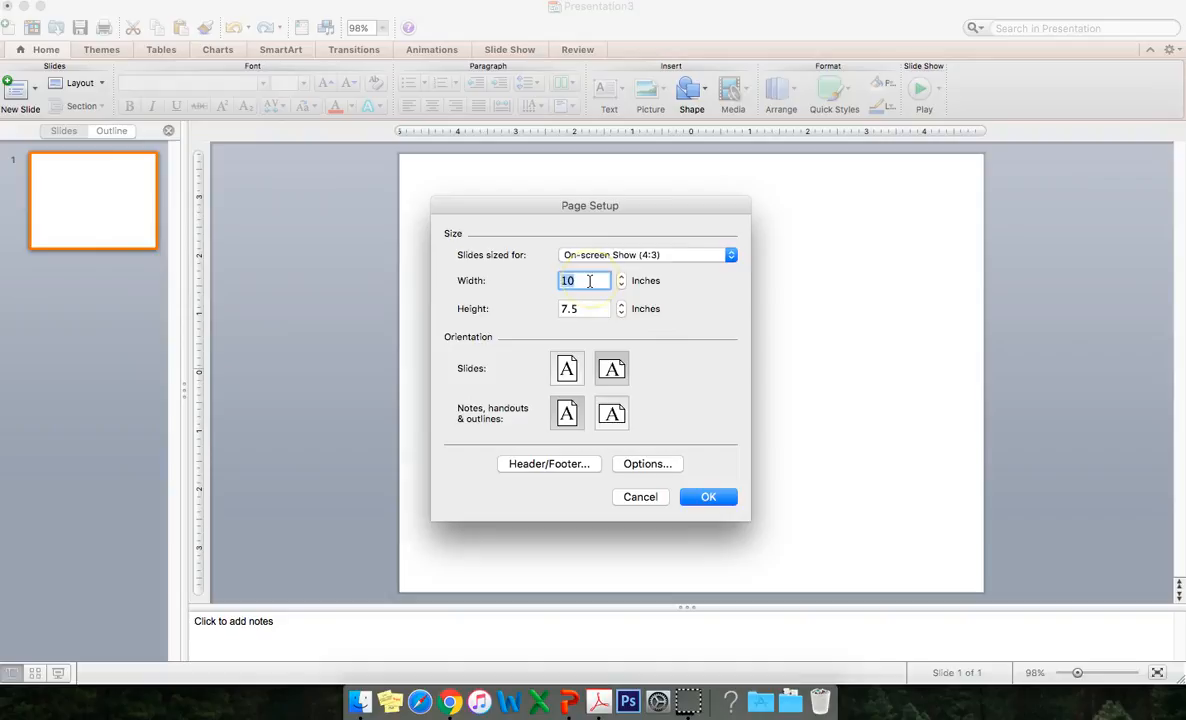
left_click(582, 309)
type("11")
left_click(729, 498)
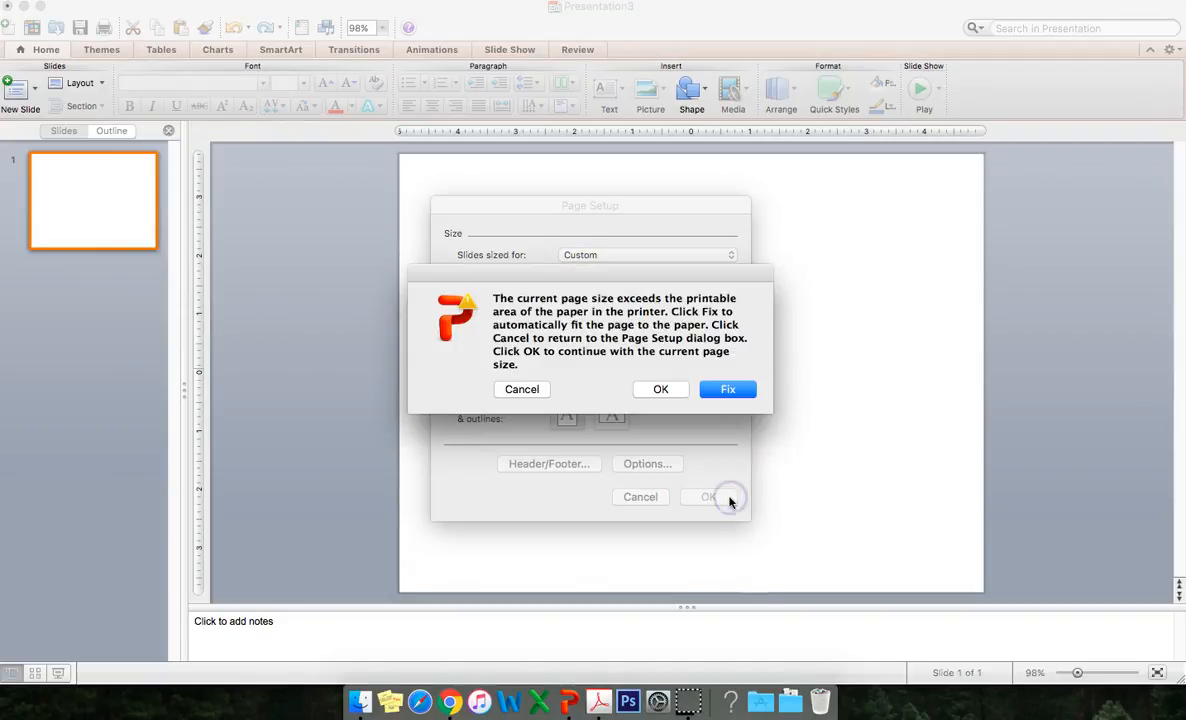
left_click(661, 390)
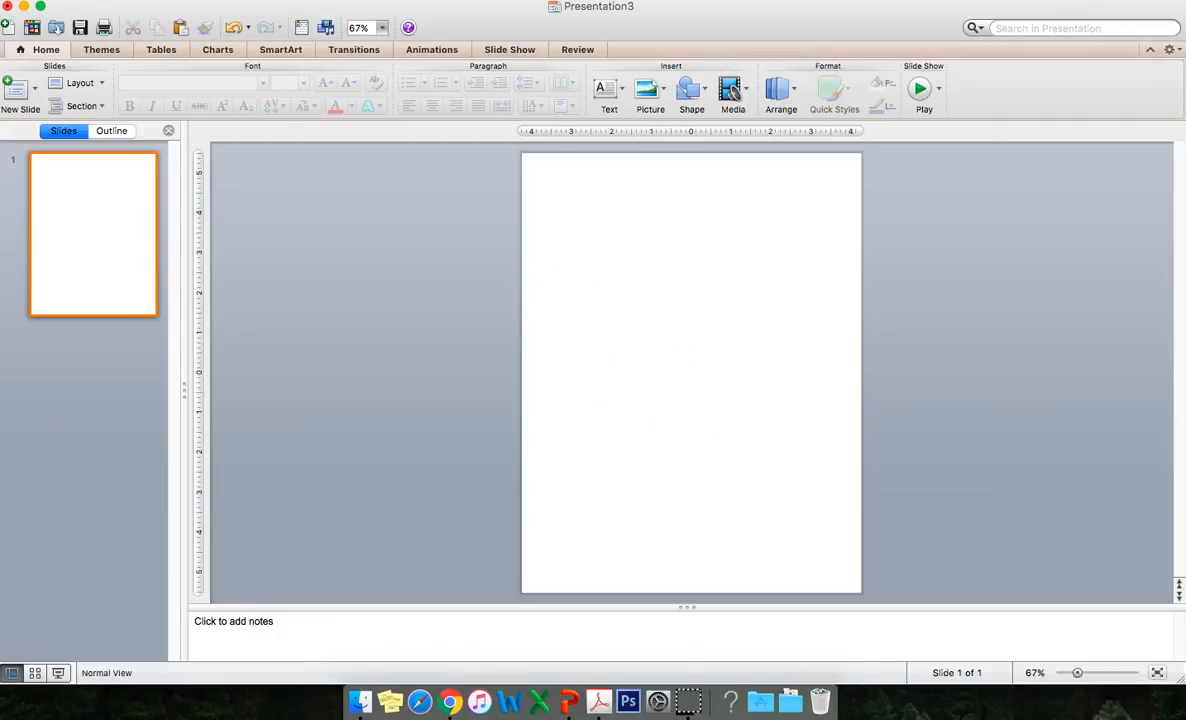
Insert a table with 1 column and 20 rows.
left_click(240, 0)
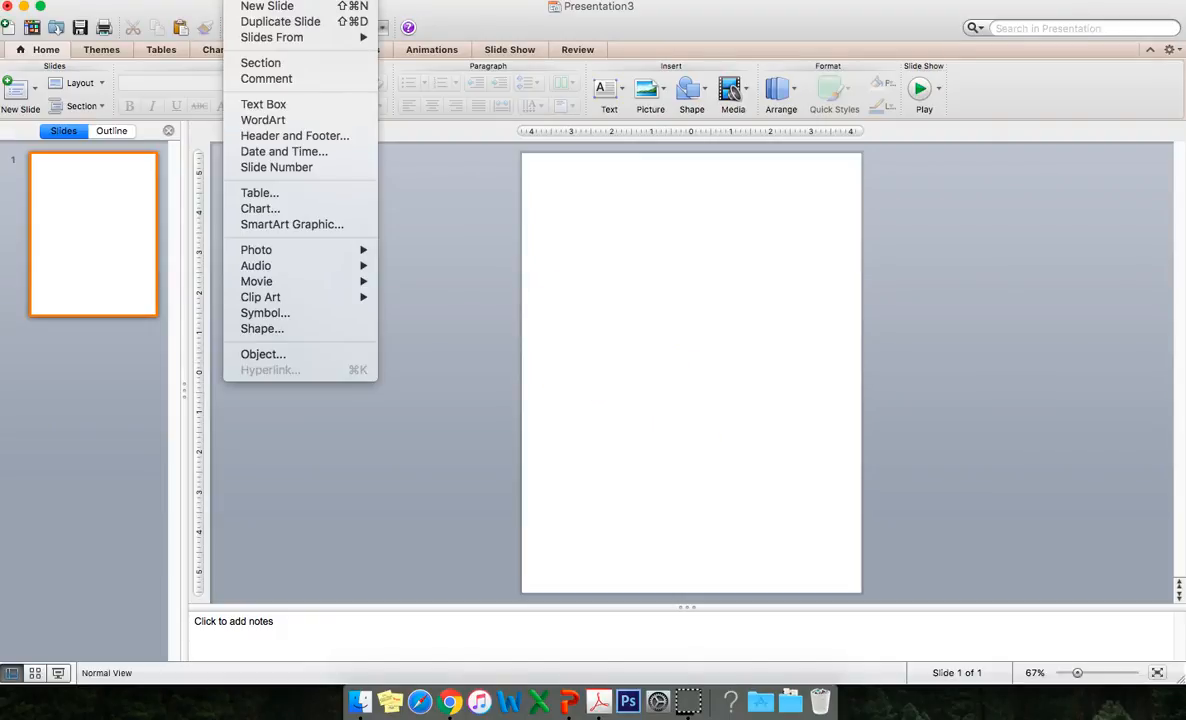
left_click(252, 193)
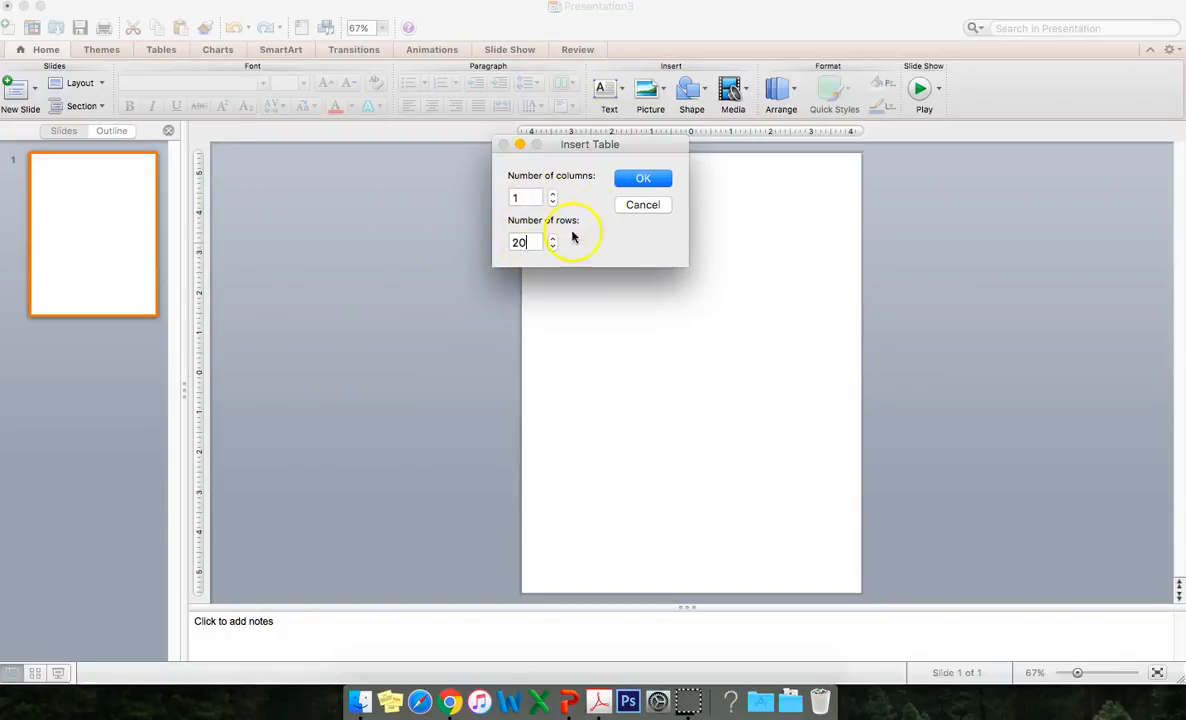
left_click(626, 181)
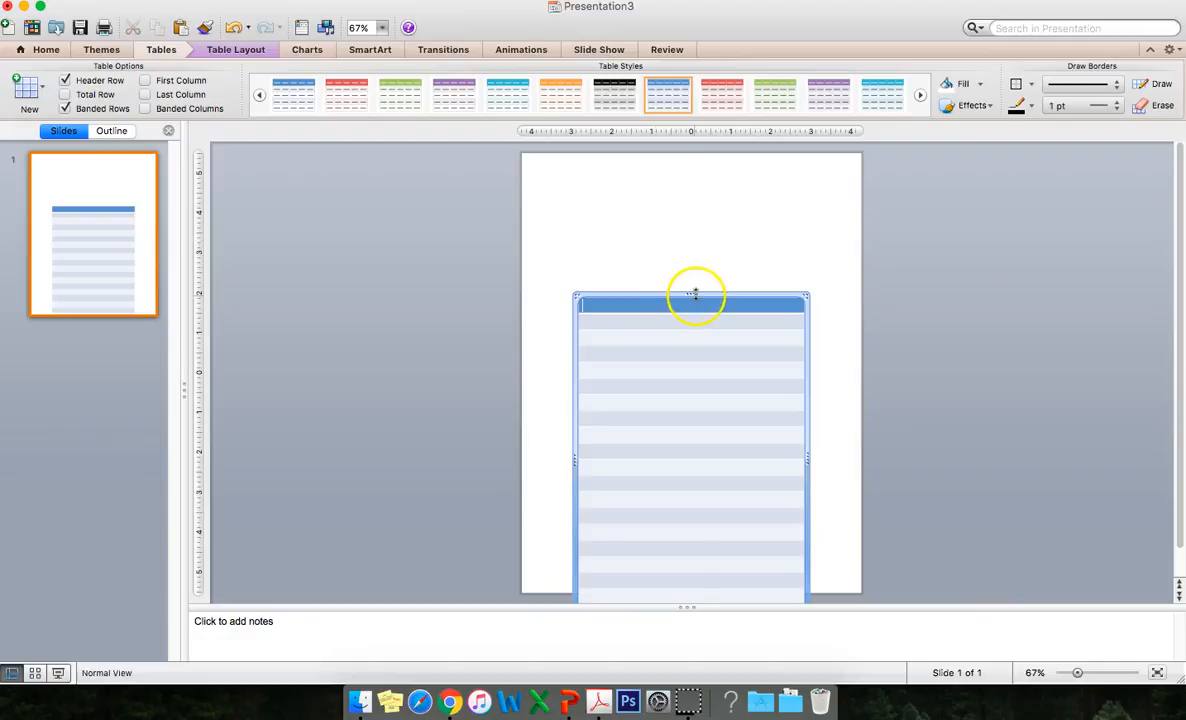
Move the table up on the slide and apply a gray banded table style.
left_click_drag(708, 294, 697, 186)
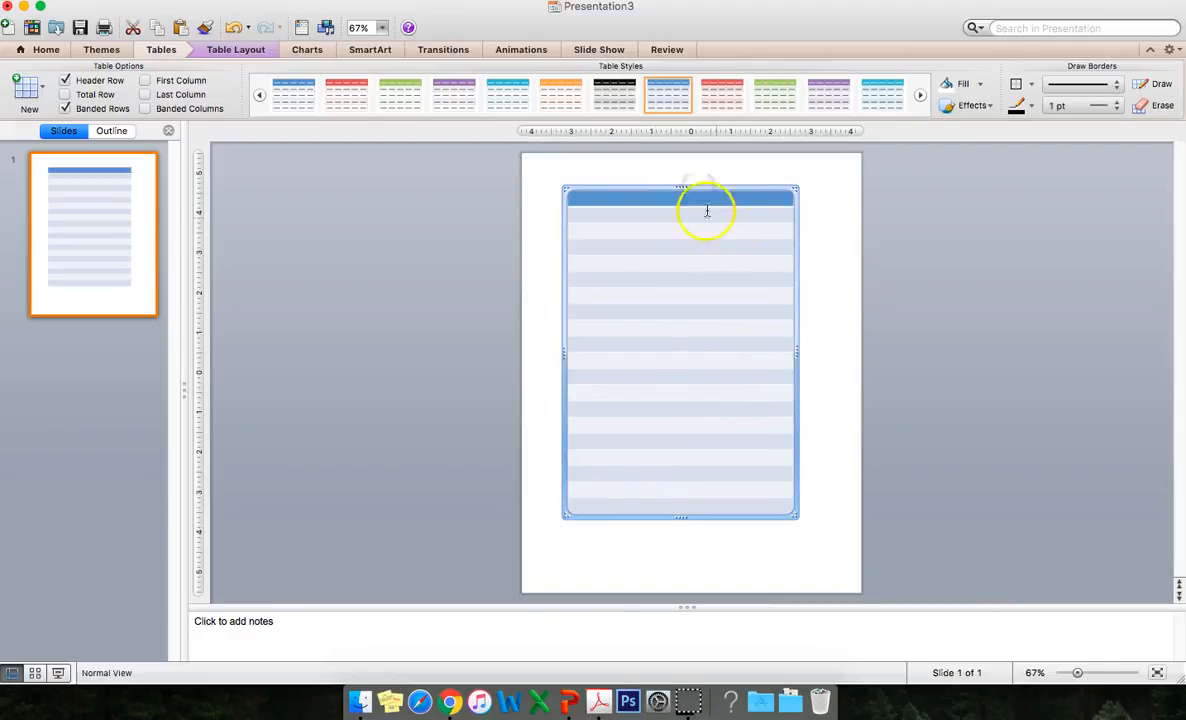
left_click(259, 97)
left_click(259, 97)
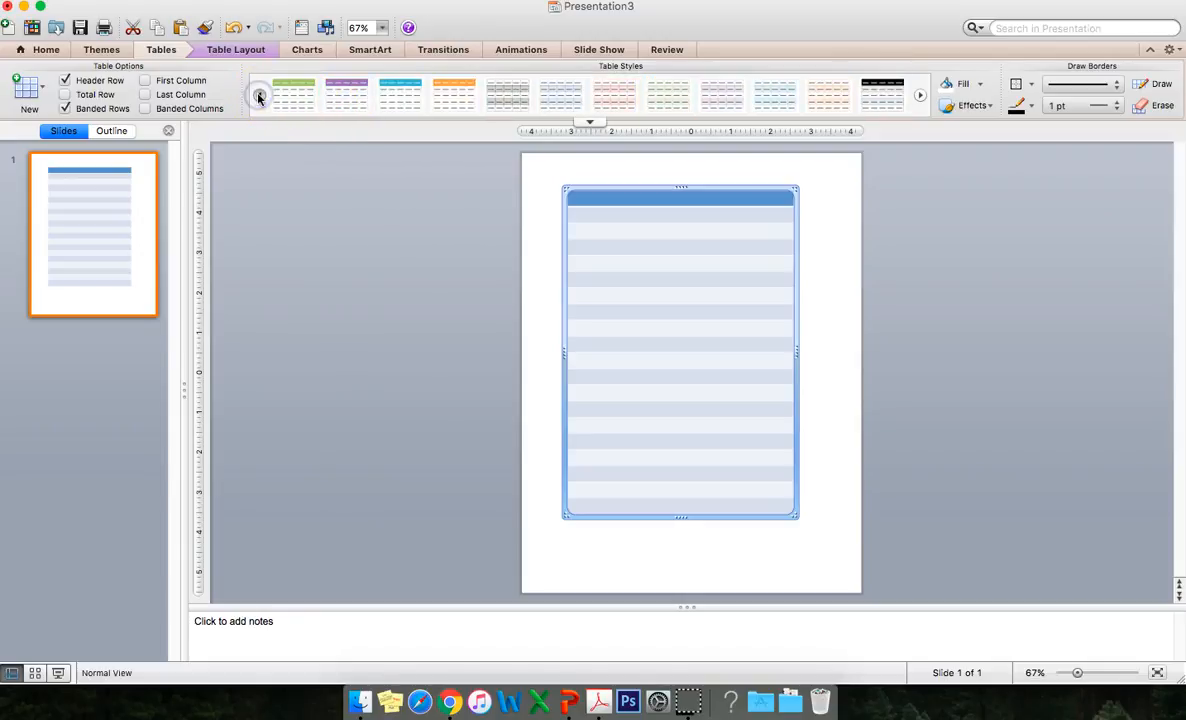
left_click(503, 97)
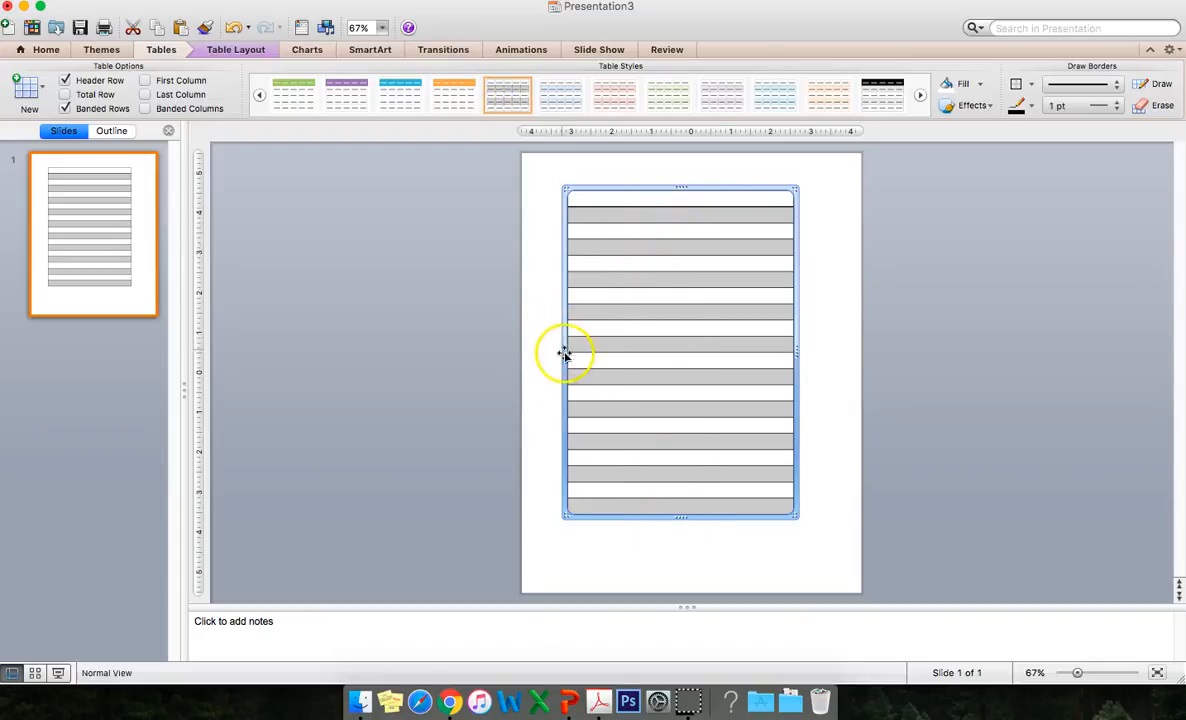
Stretch the table's left, right, top and bottom edges to fill the whole slide.
left_click_drag(563, 357, 520, 360)
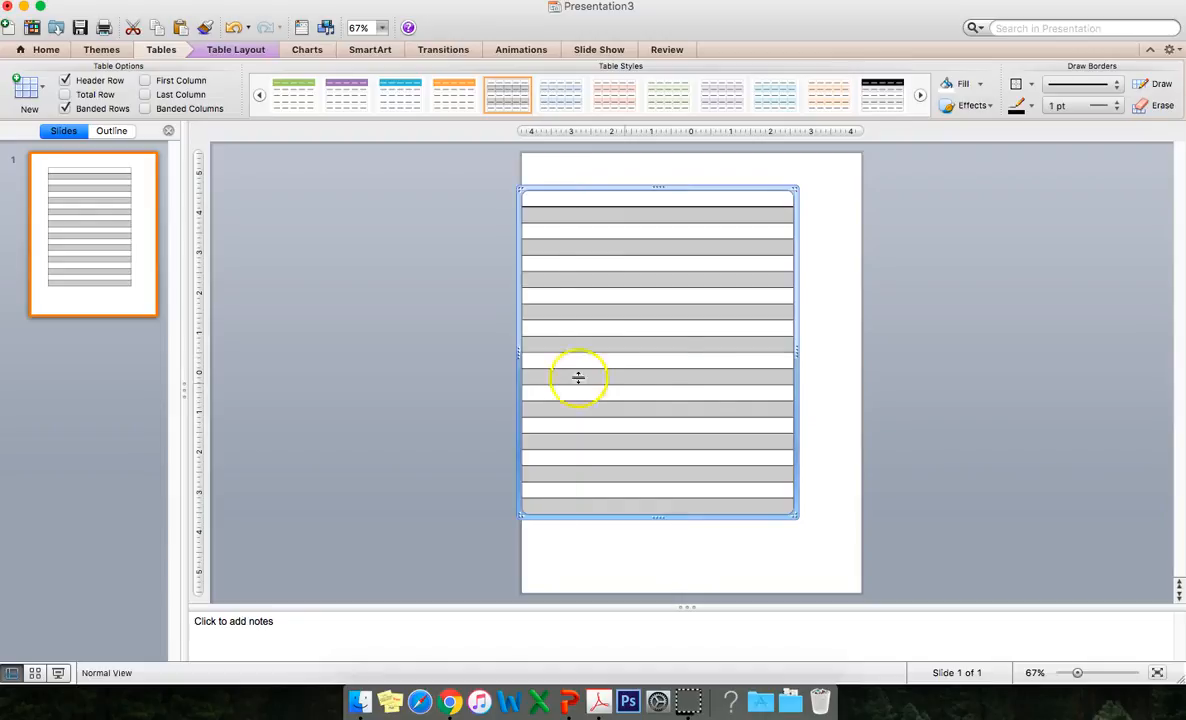
left_click_drag(796, 350, 863, 353)
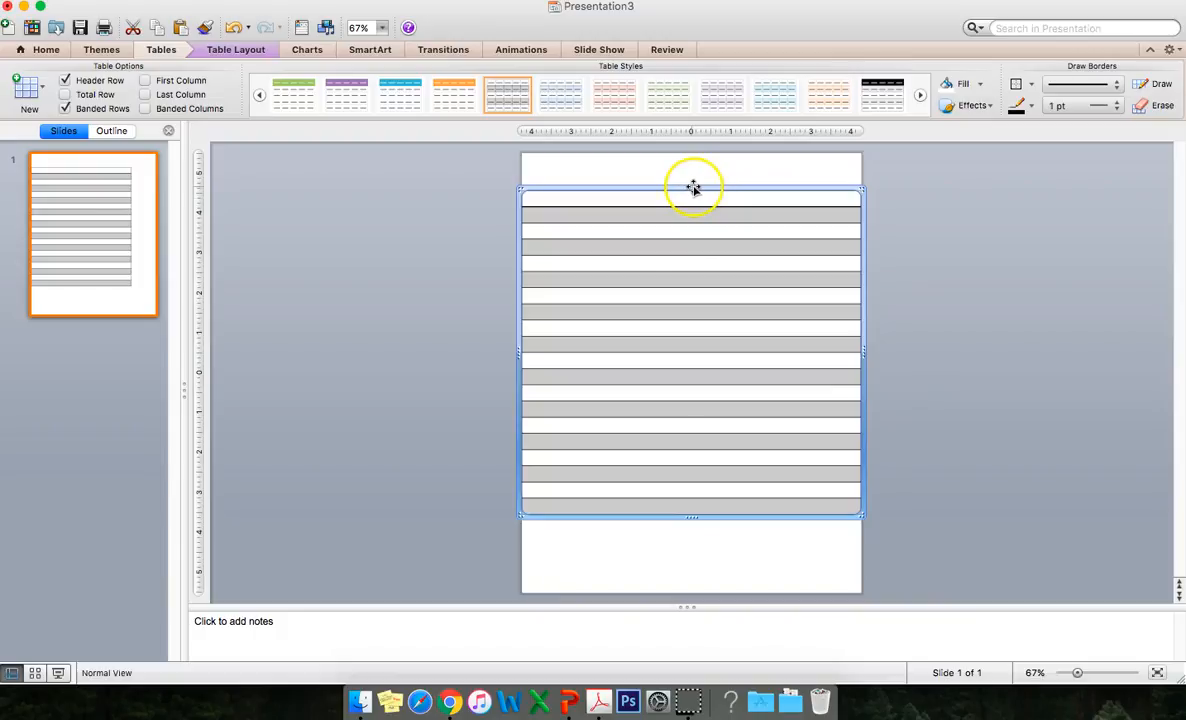
left_click_drag(692, 186, 697, 151)
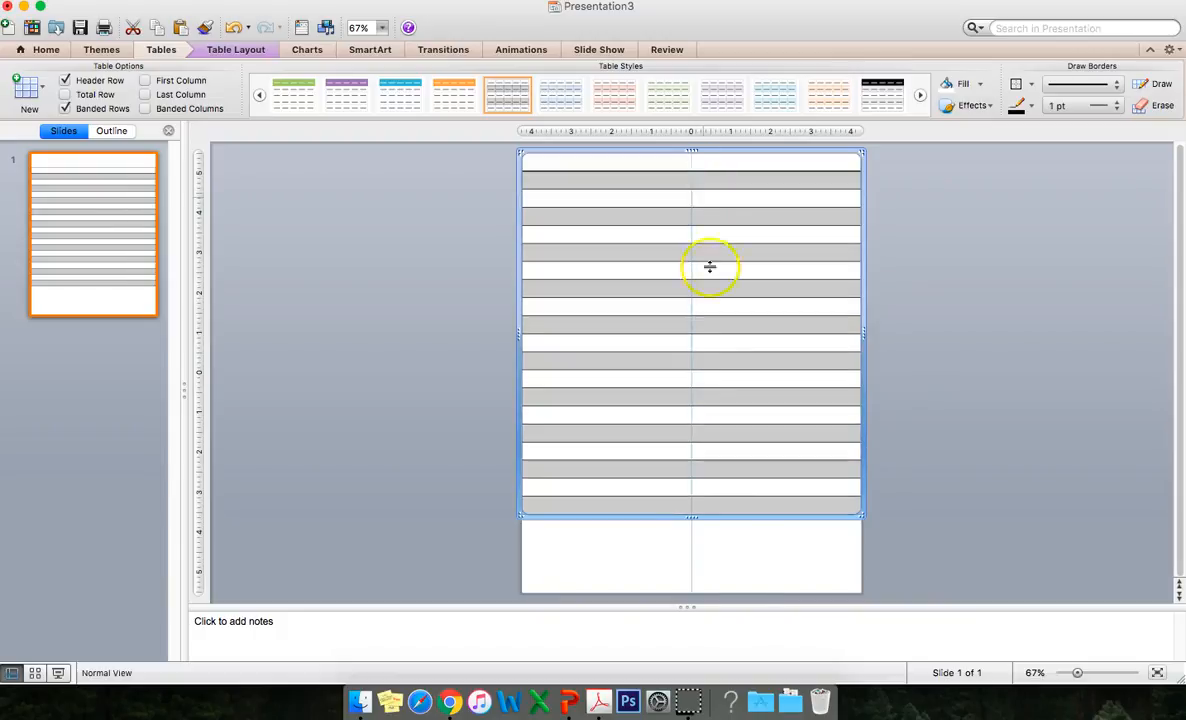
left_click_drag(692, 517, 691, 595)
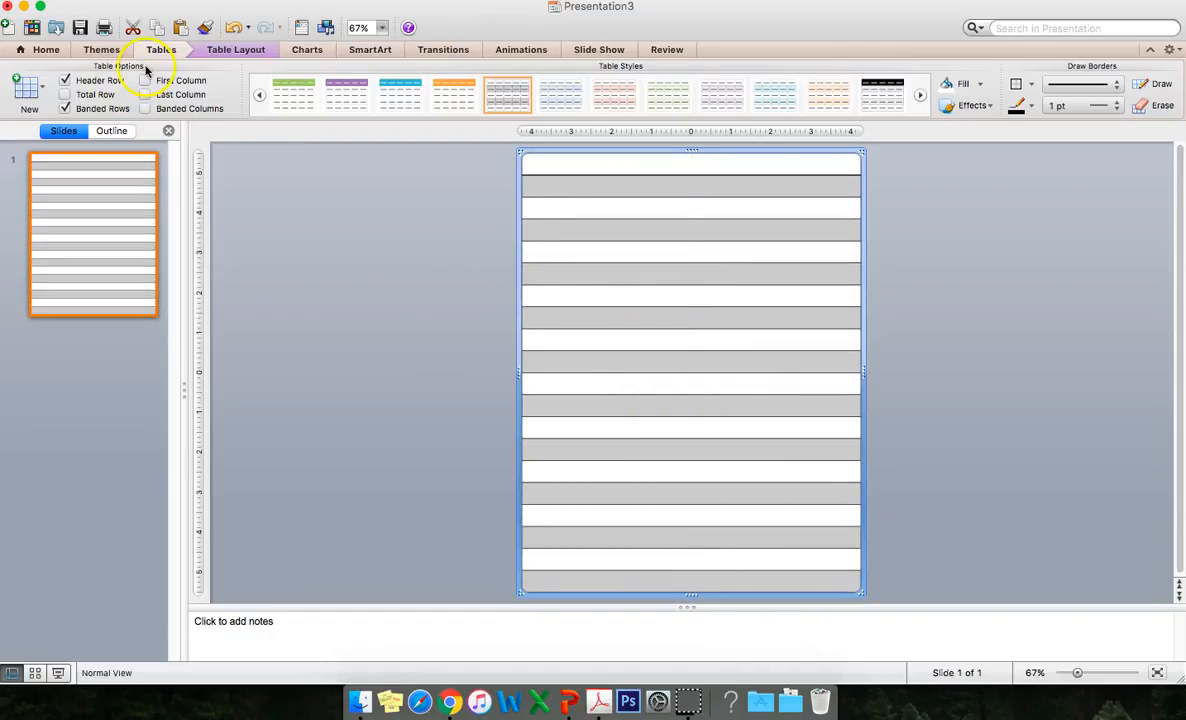
Turn off the Header Row and Banded Rows options for the table and deselect it.
left_click(63, 82)
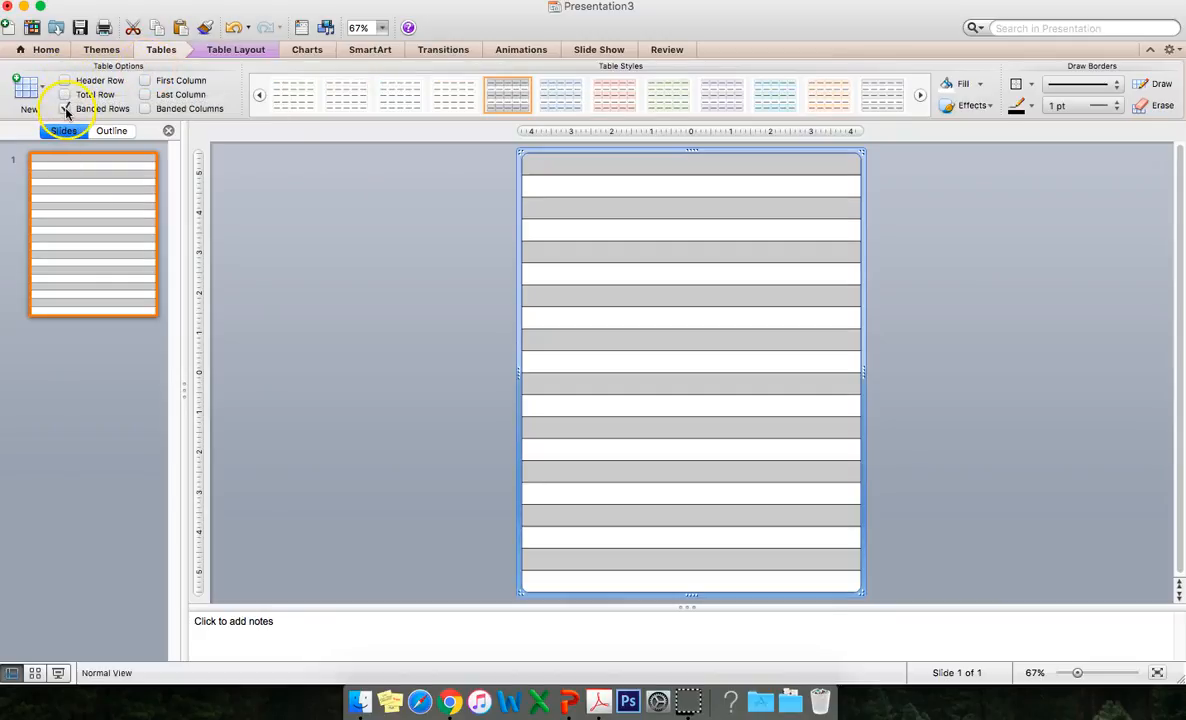
left_click(65, 109)
left_click(913, 251)
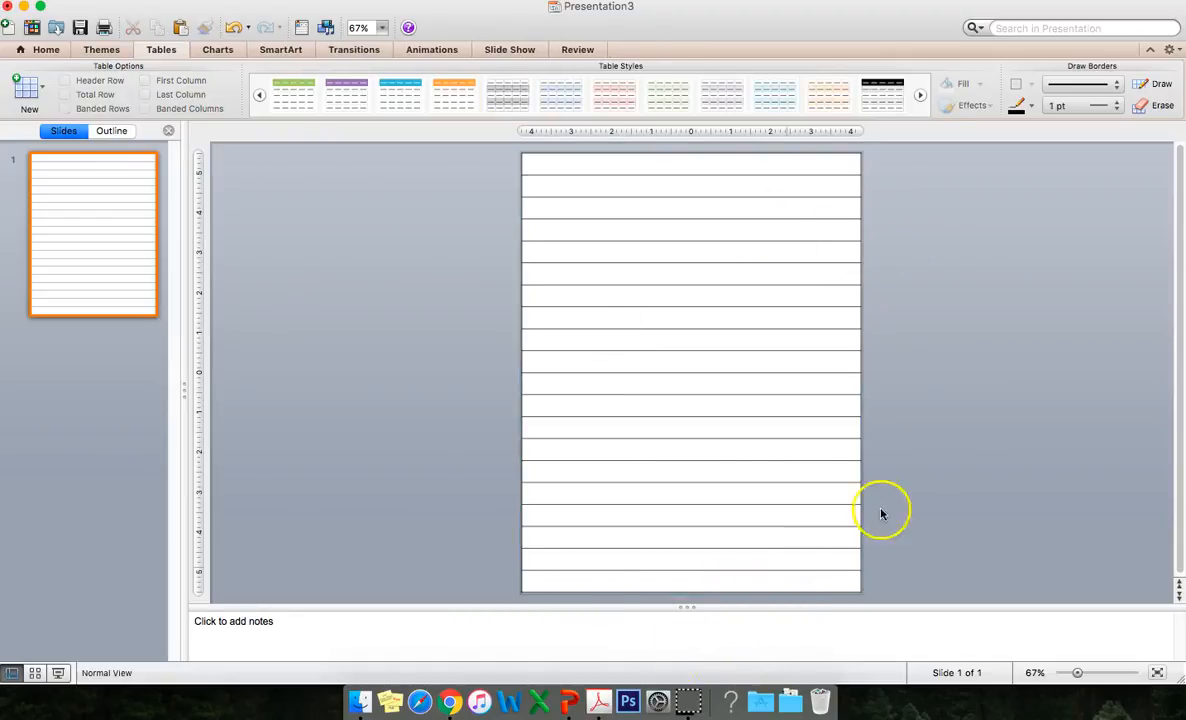
left_click(689, 592)
left_click(893, 583)
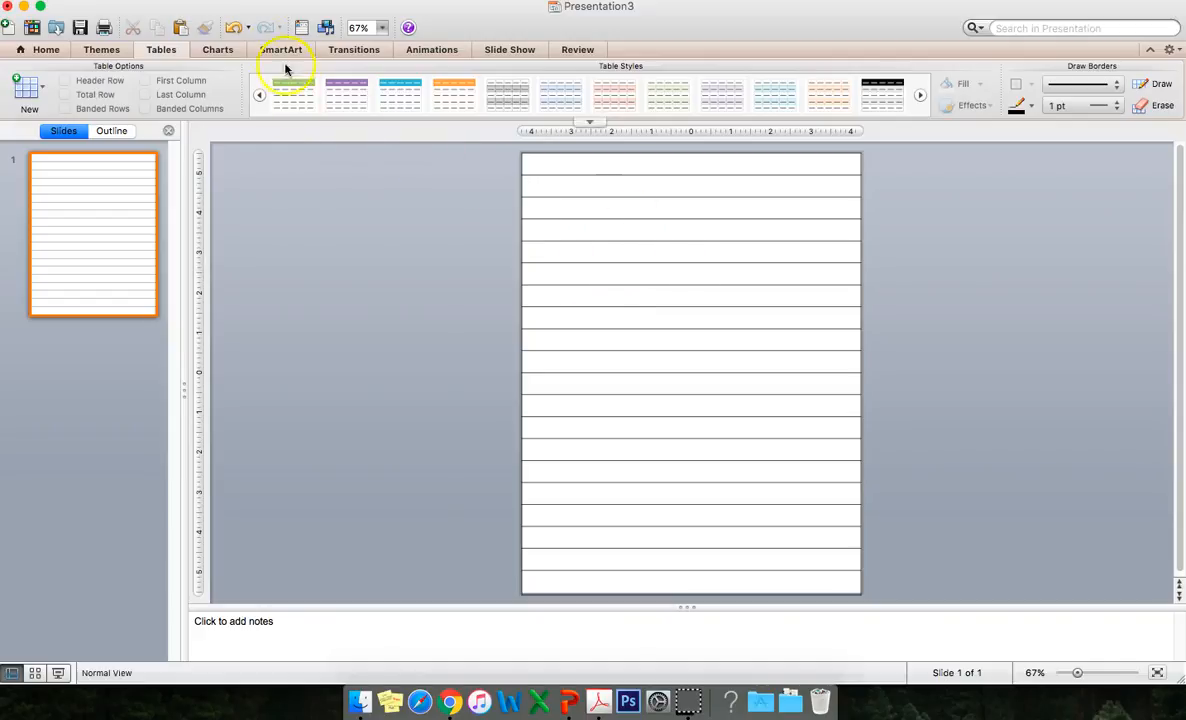
Save the slide to the Desktop as a PNG named Journal Page One.
left_click(135, 0)
left_click(160, 125)
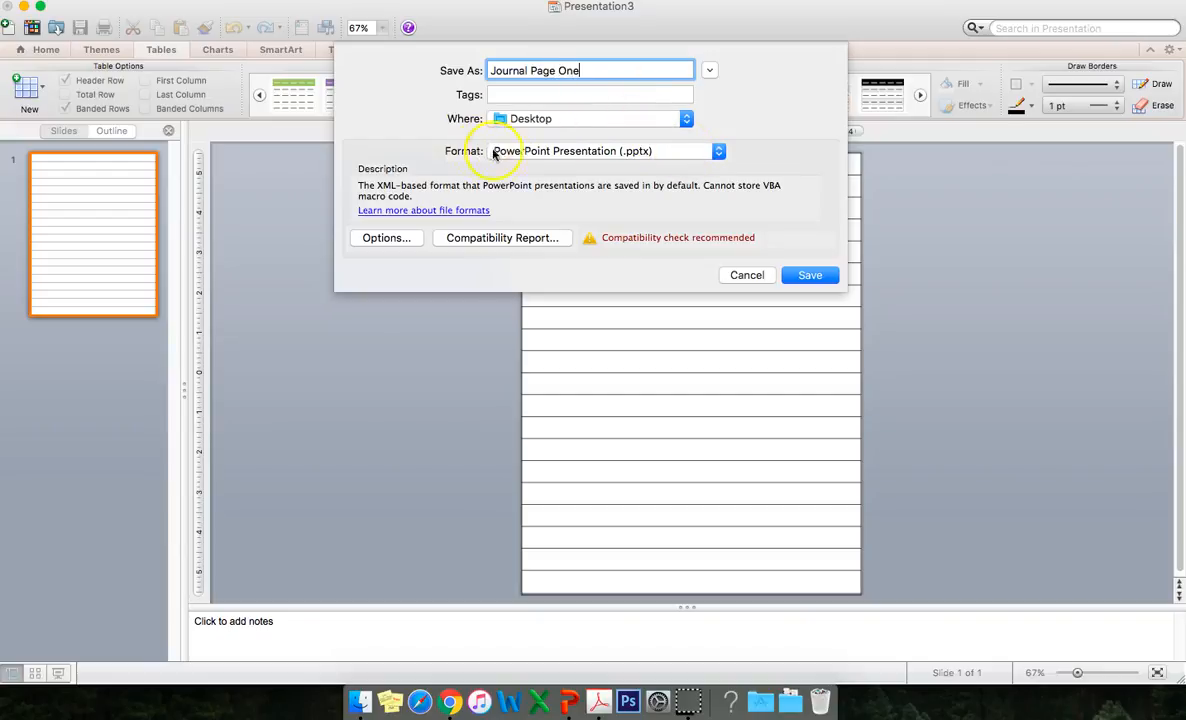
left_click(493, 153)
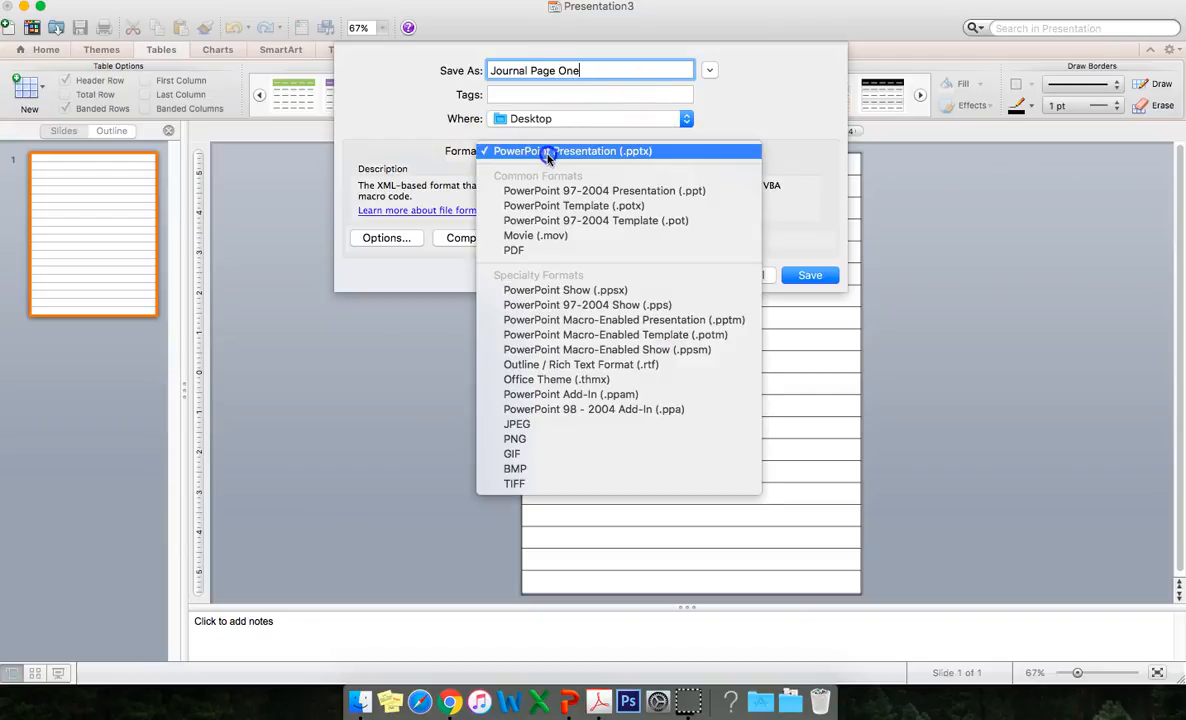
left_click(533, 441)
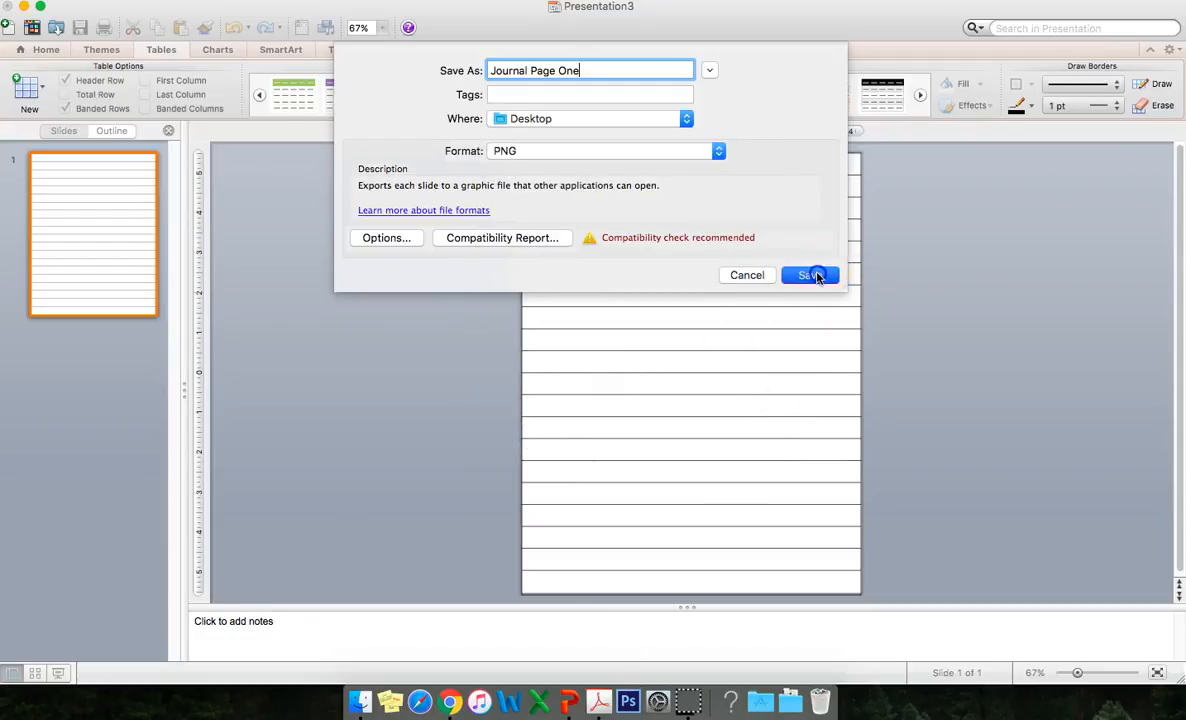
left_click(812, 275)
left_click(731, 374)
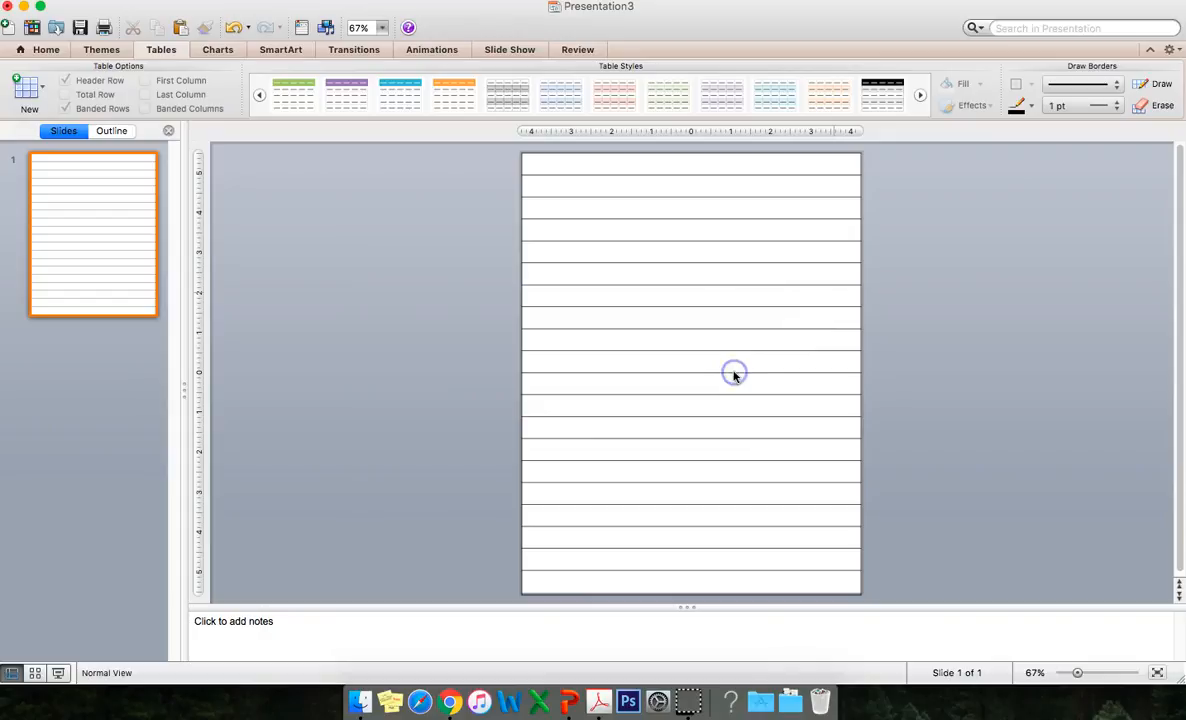
Switch to Canva in the browser and create a new US Letter design.
left_click(23, 7)
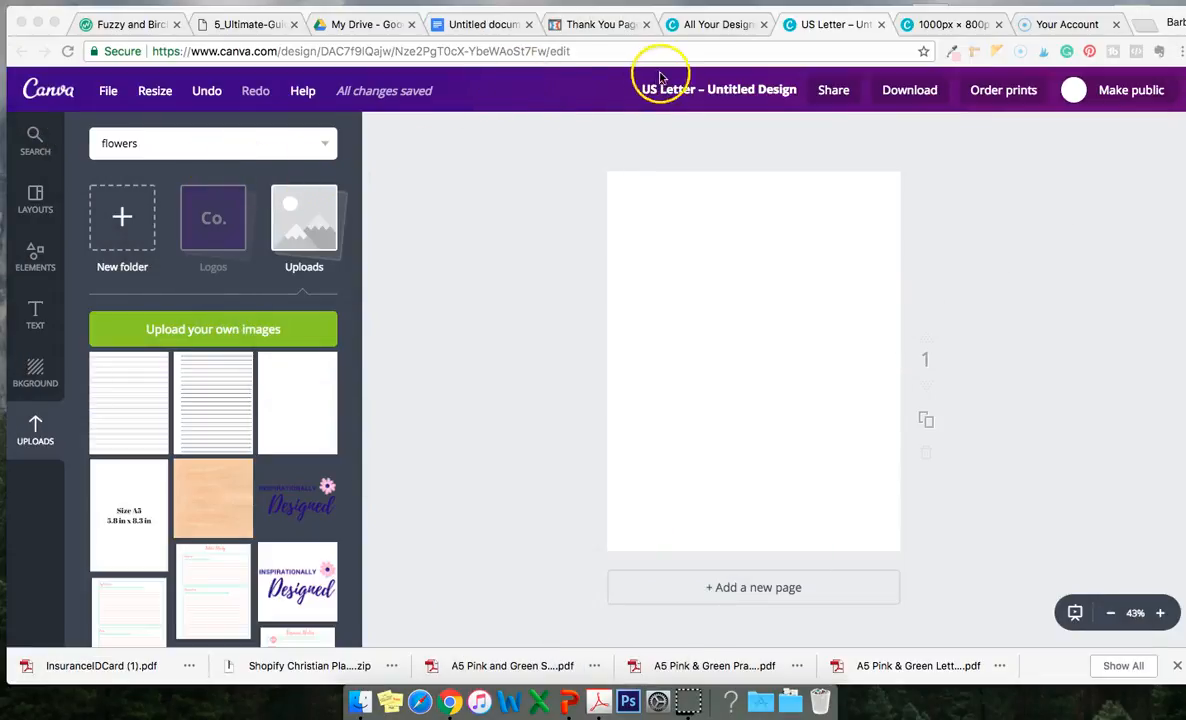
left_click(48, 84)
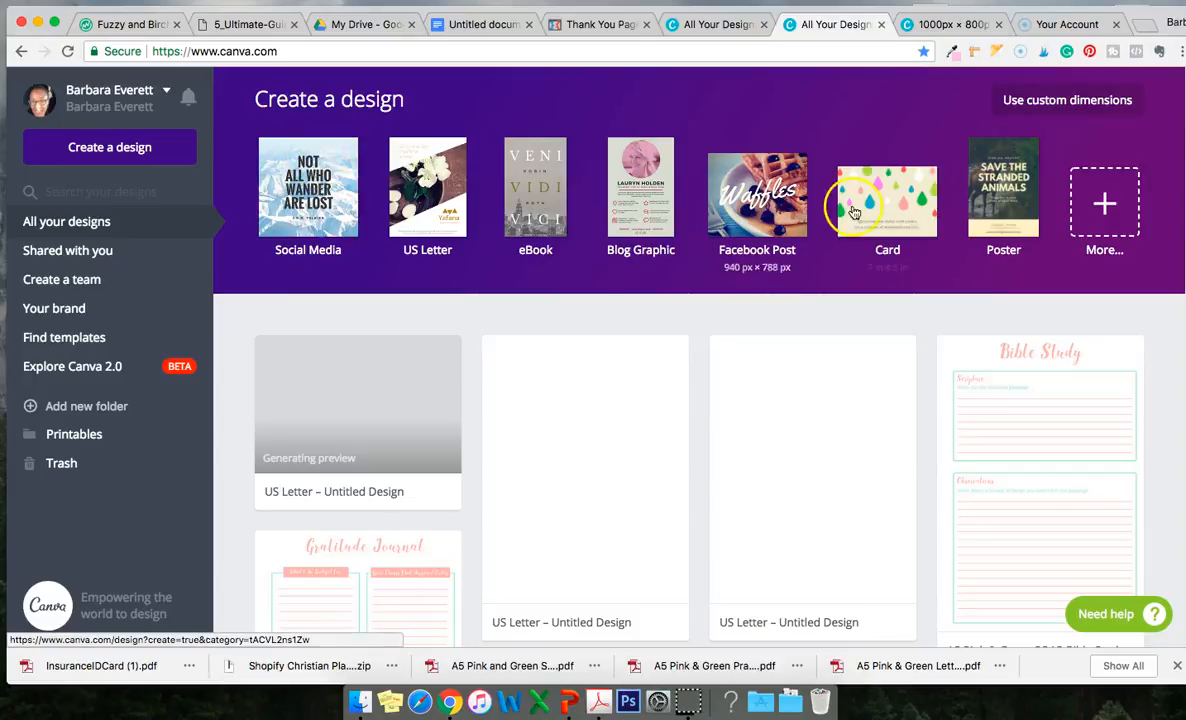
left_click(440, 205)
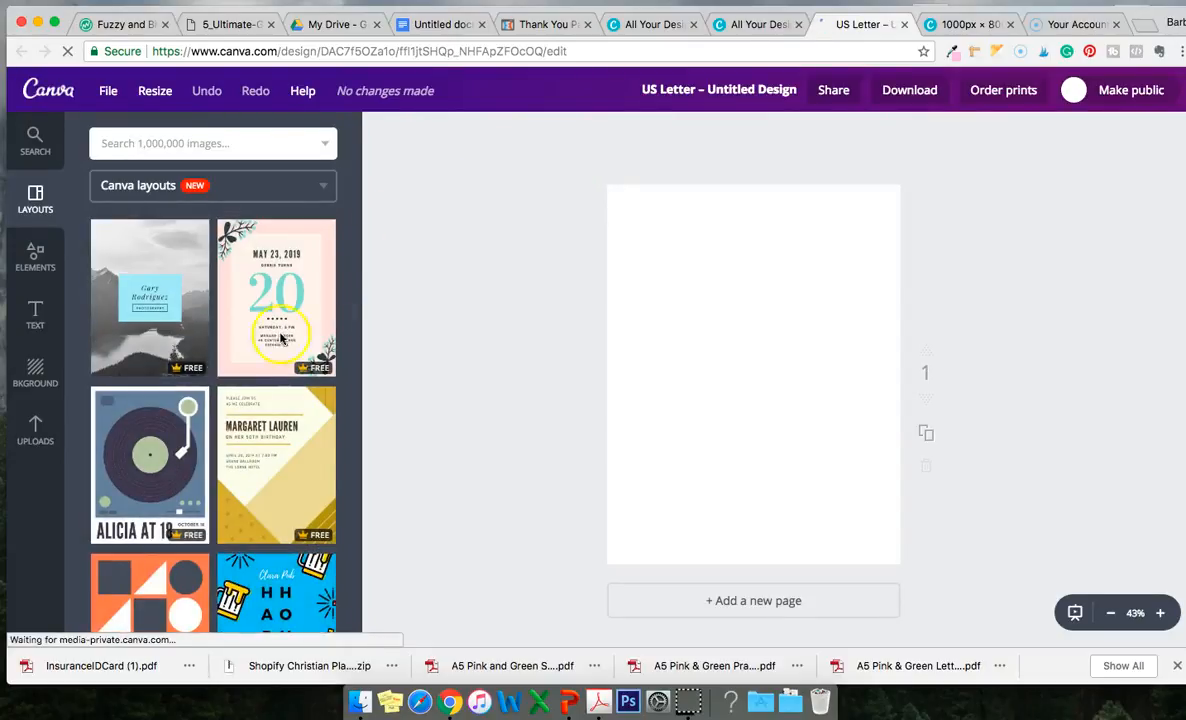
Upload Slide1.png from the Sample Journal Page folder to the design's uploads.
left_click(35, 432)
left_click(207, 331)
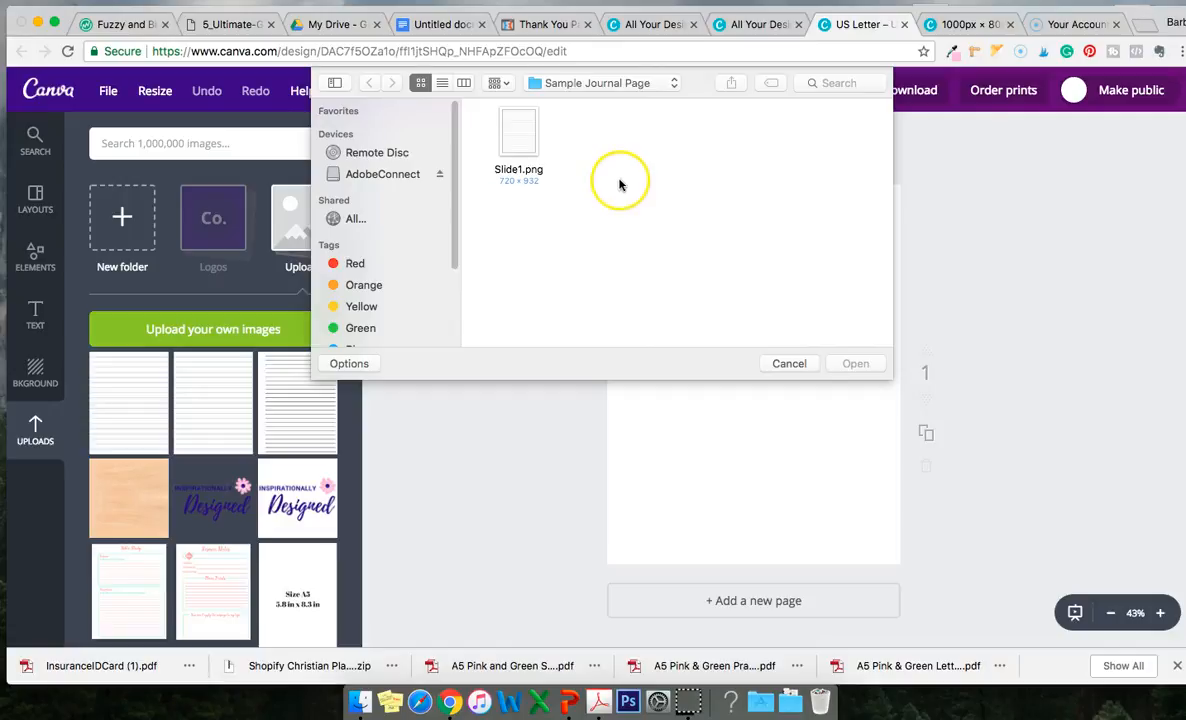
double_click(518, 142)
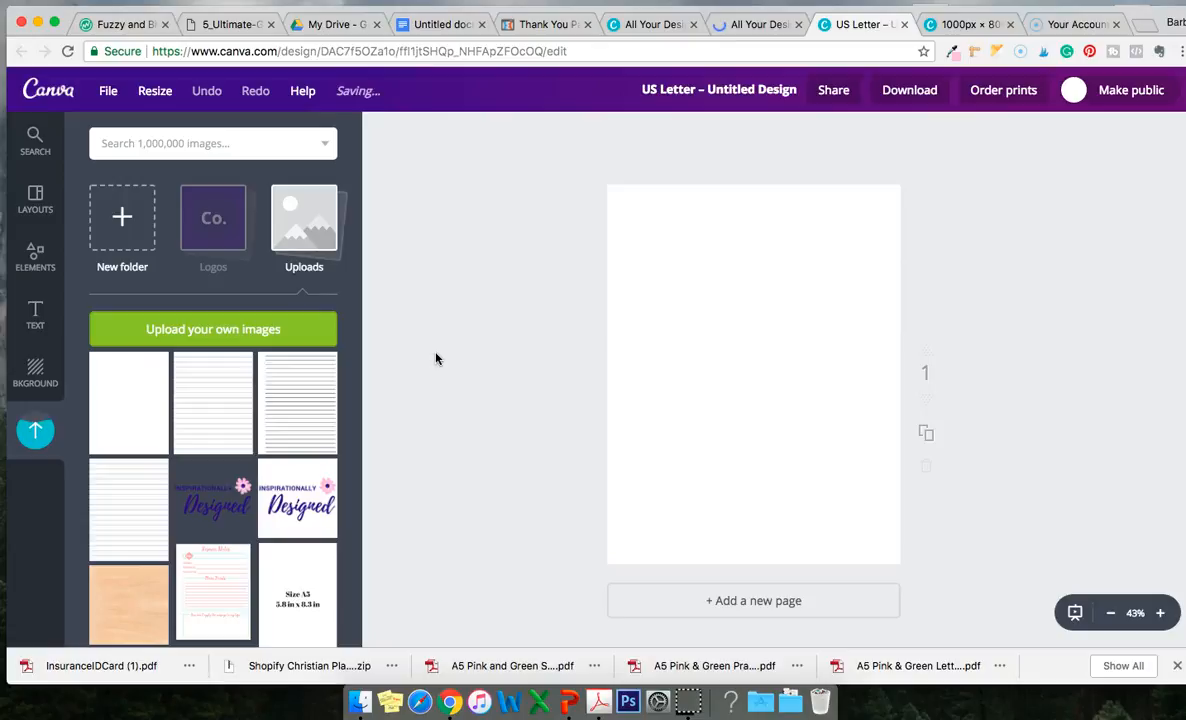
Place the uploaded lined page image onto the blank design page.
left_click(492, 286)
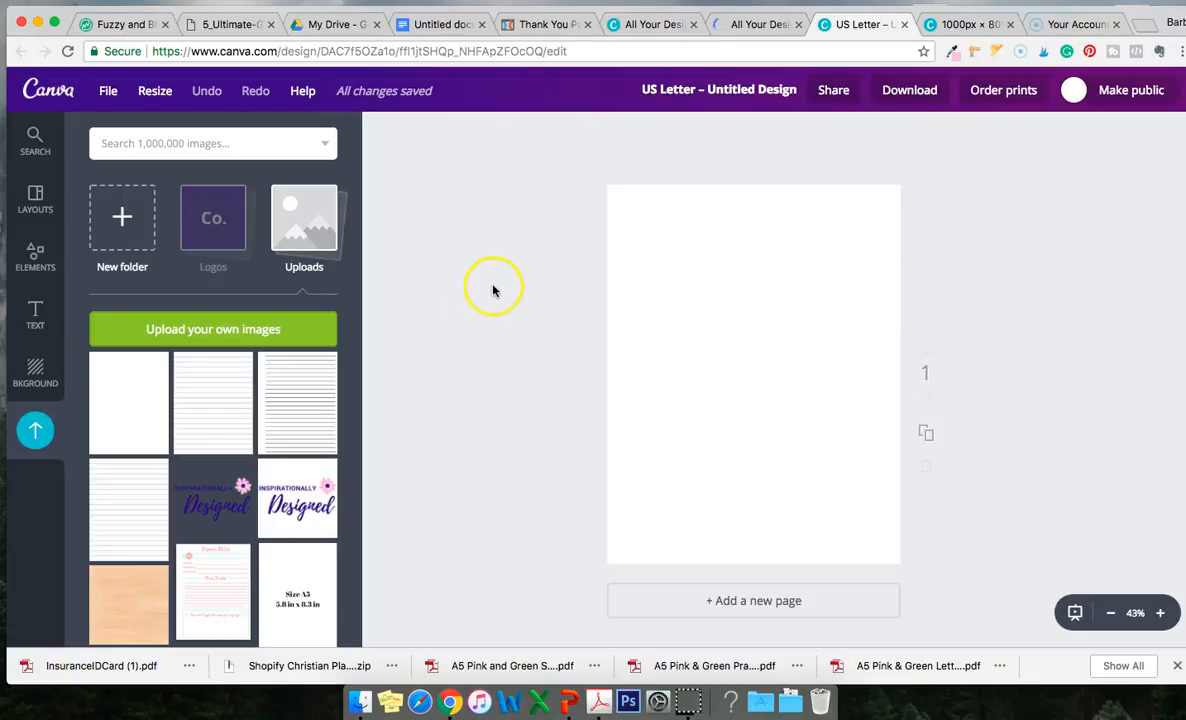
left_click_drag(132, 372, 747, 324)
left_click(746, 351)
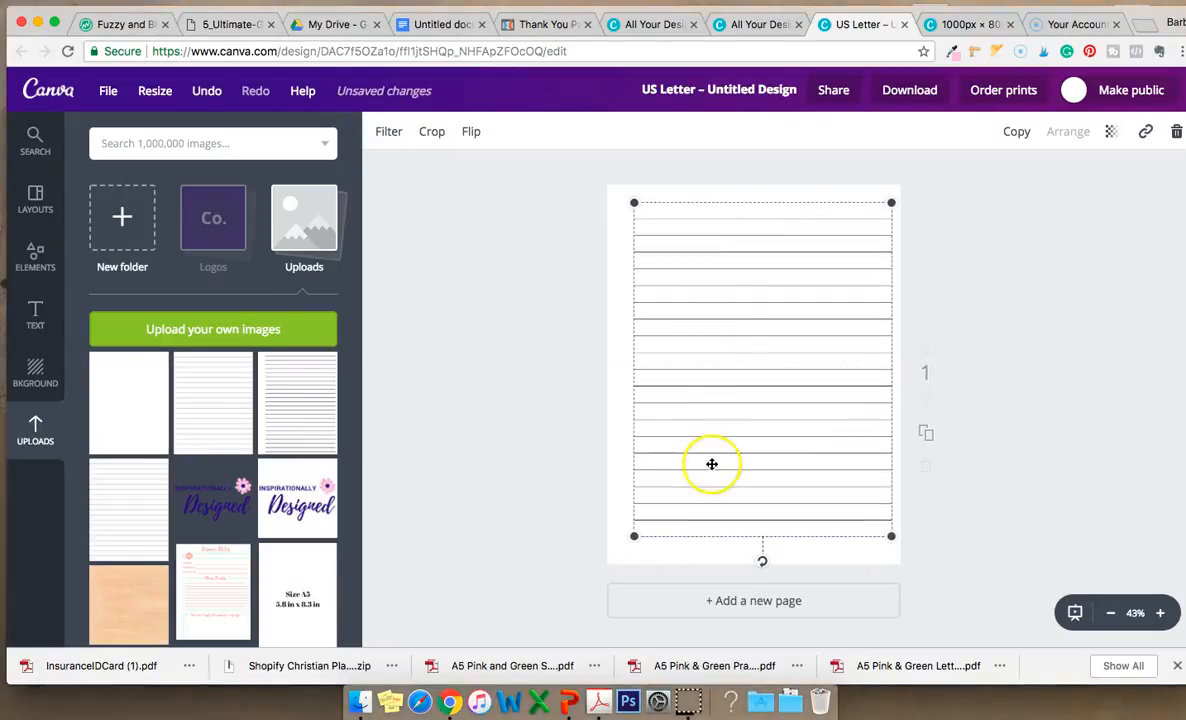
Resize and reposition the lined image by its corners so it covers the entire page.
left_click(612, 399)
left_click(825, 460)
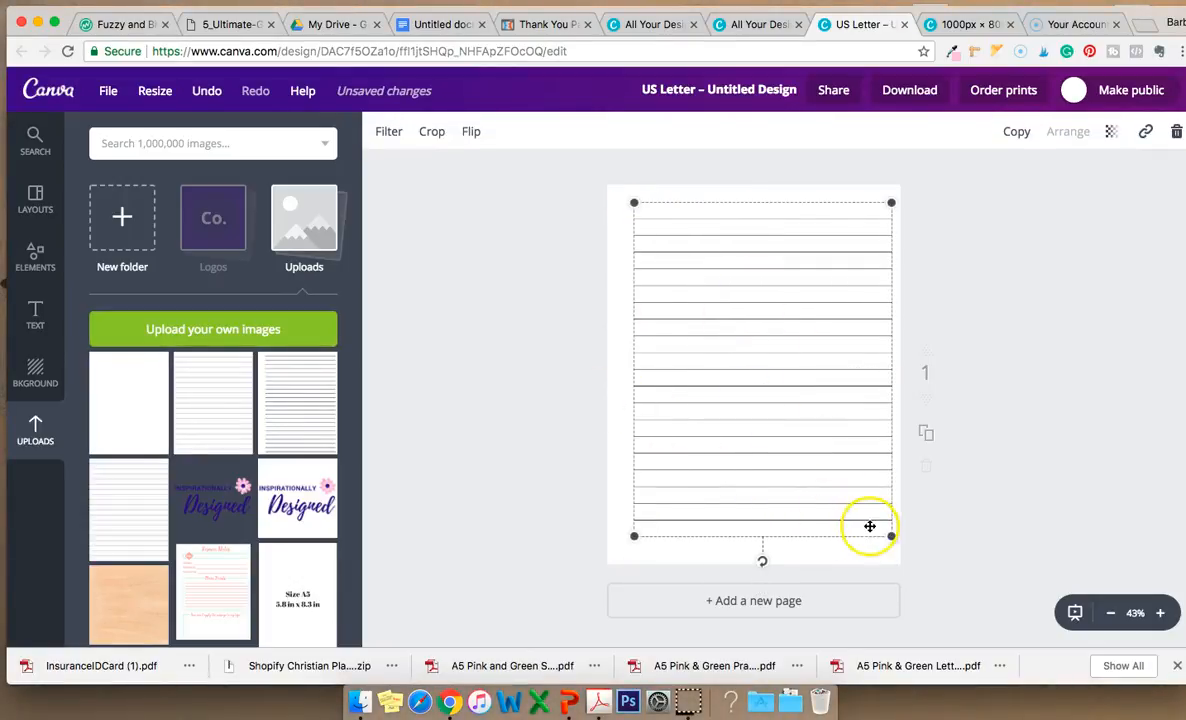
left_click_drag(884, 530, 892, 541)
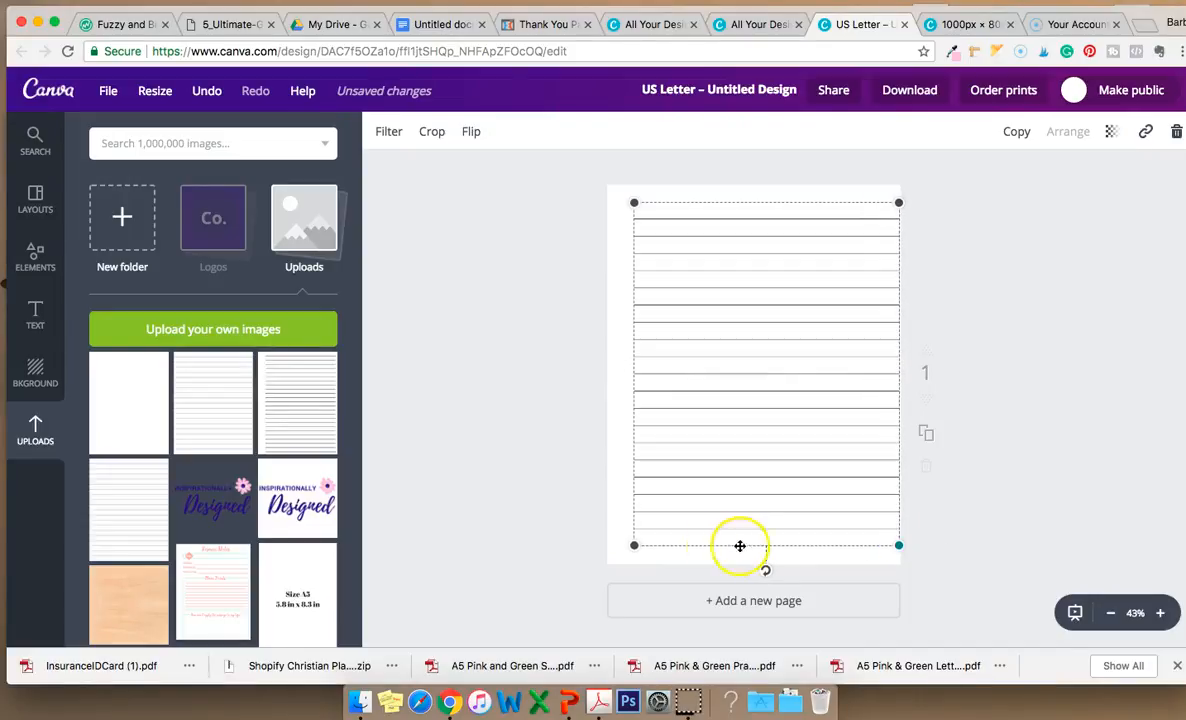
left_click_drag(633, 540, 603, 564)
left_click_drag(727, 494, 728, 479)
left_click_drag(897, 556, 903, 561)
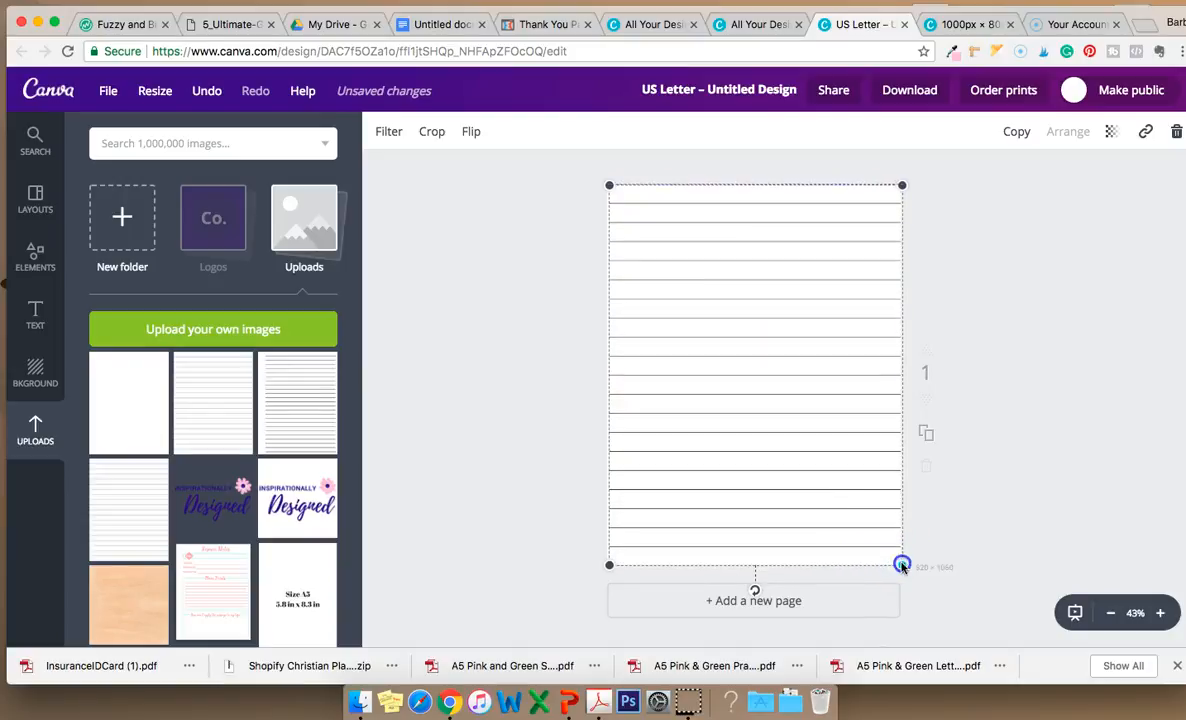
left_click(587, 380)
left_click(699, 384)
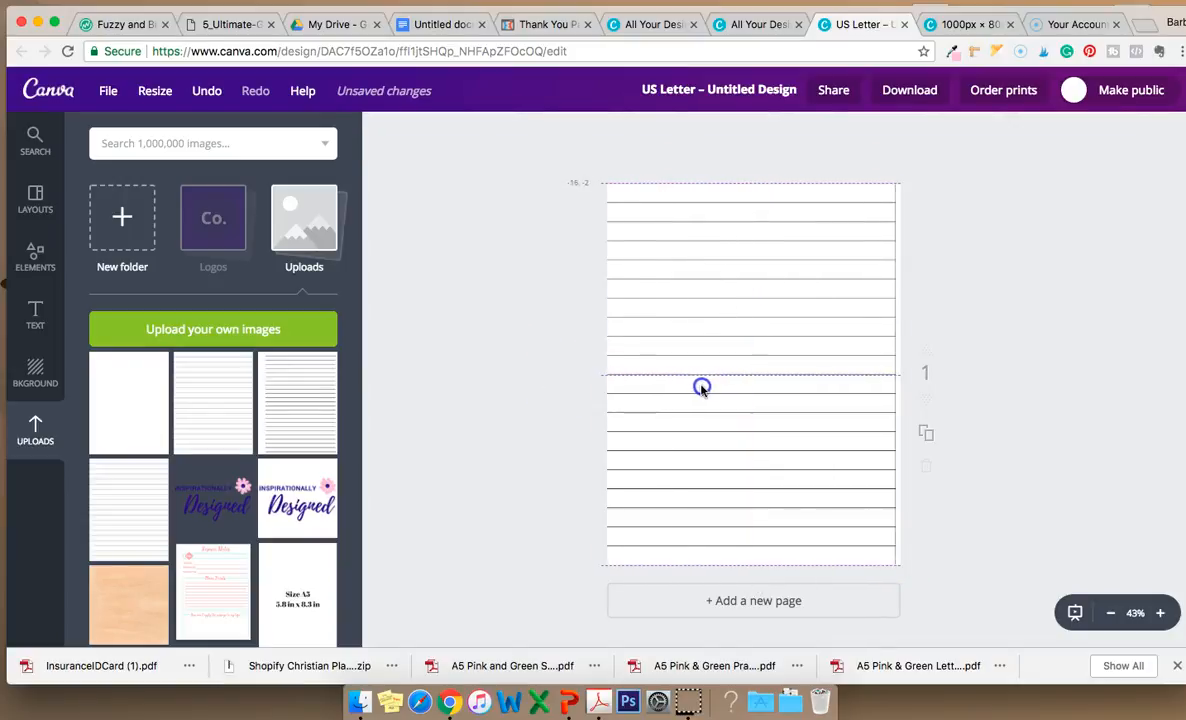
left_click_drag(609, 564, 604, 567)
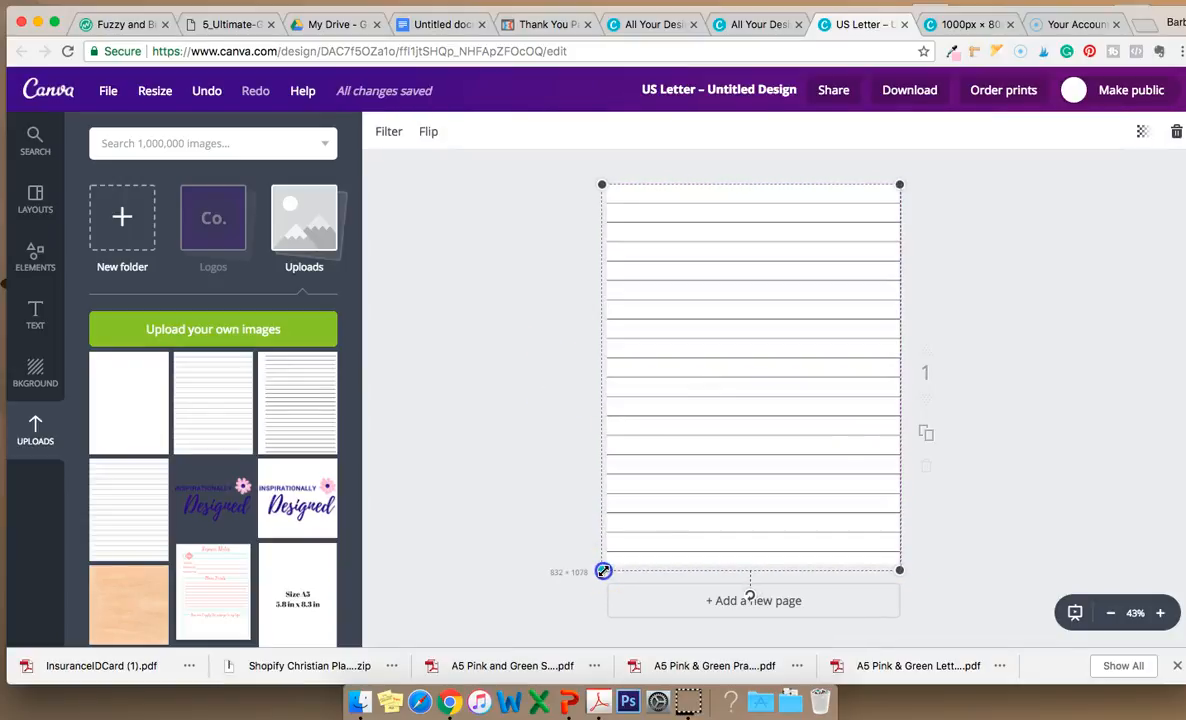
Search the image library for flower.
left_click(1060, 298)
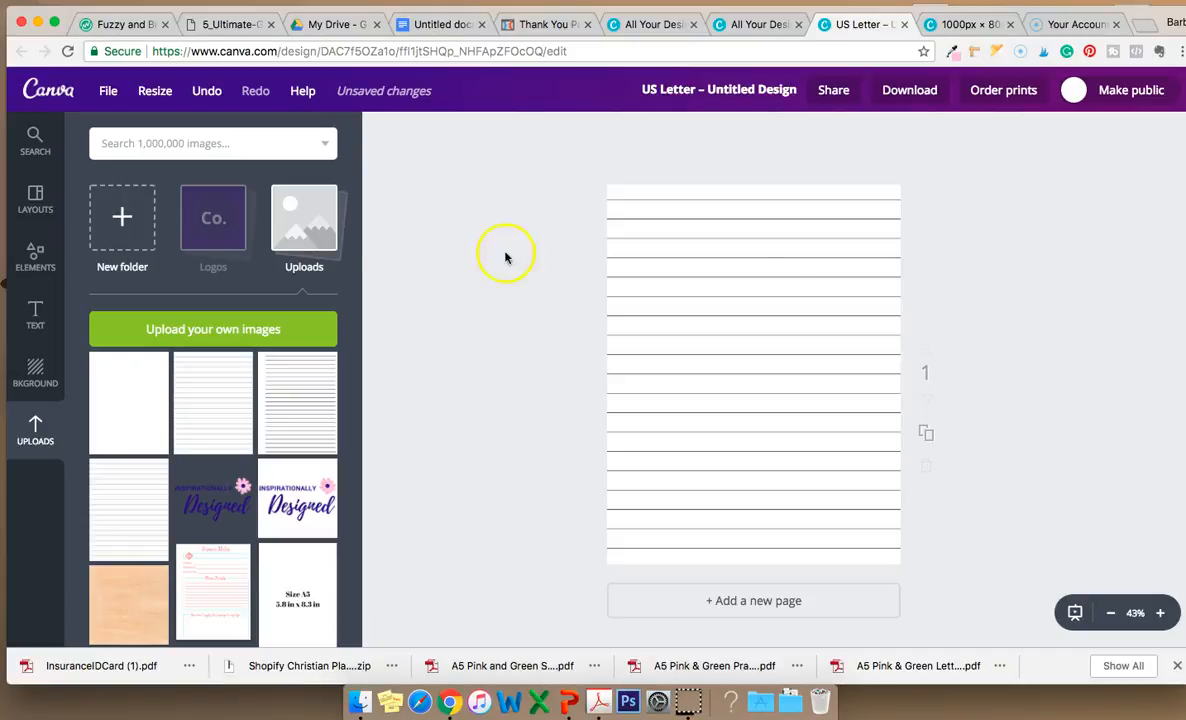
left_click(36, 140)
left_click(147, 141)
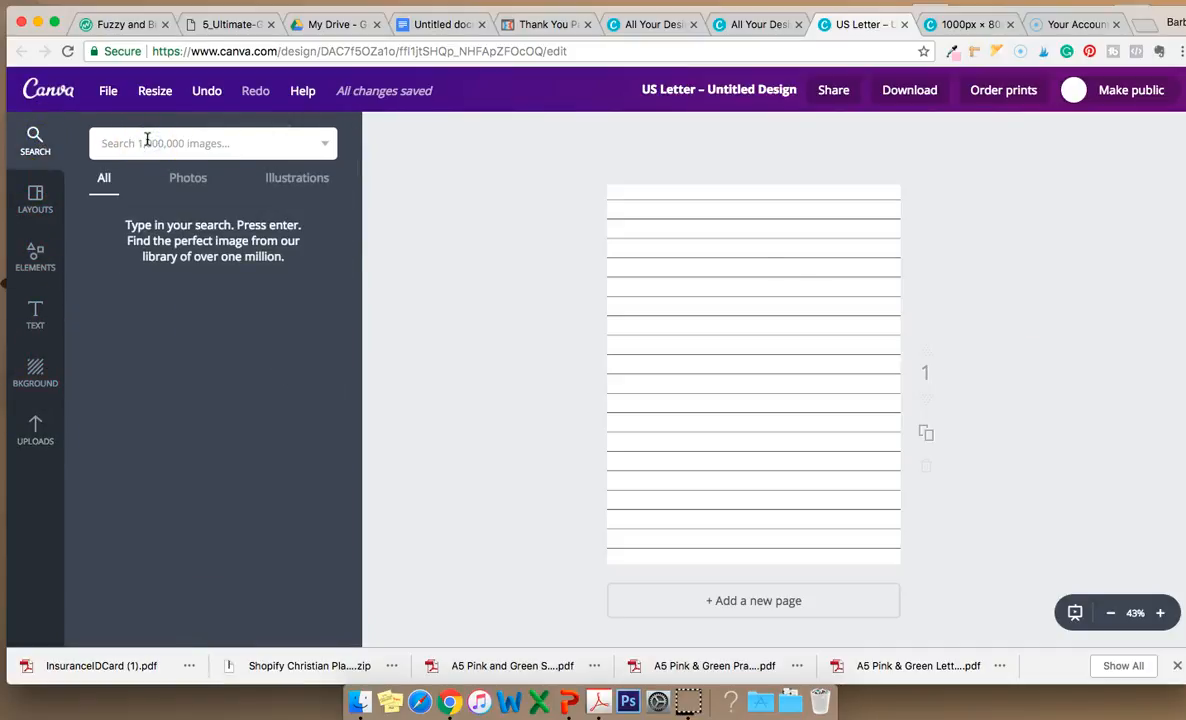
key("Return")
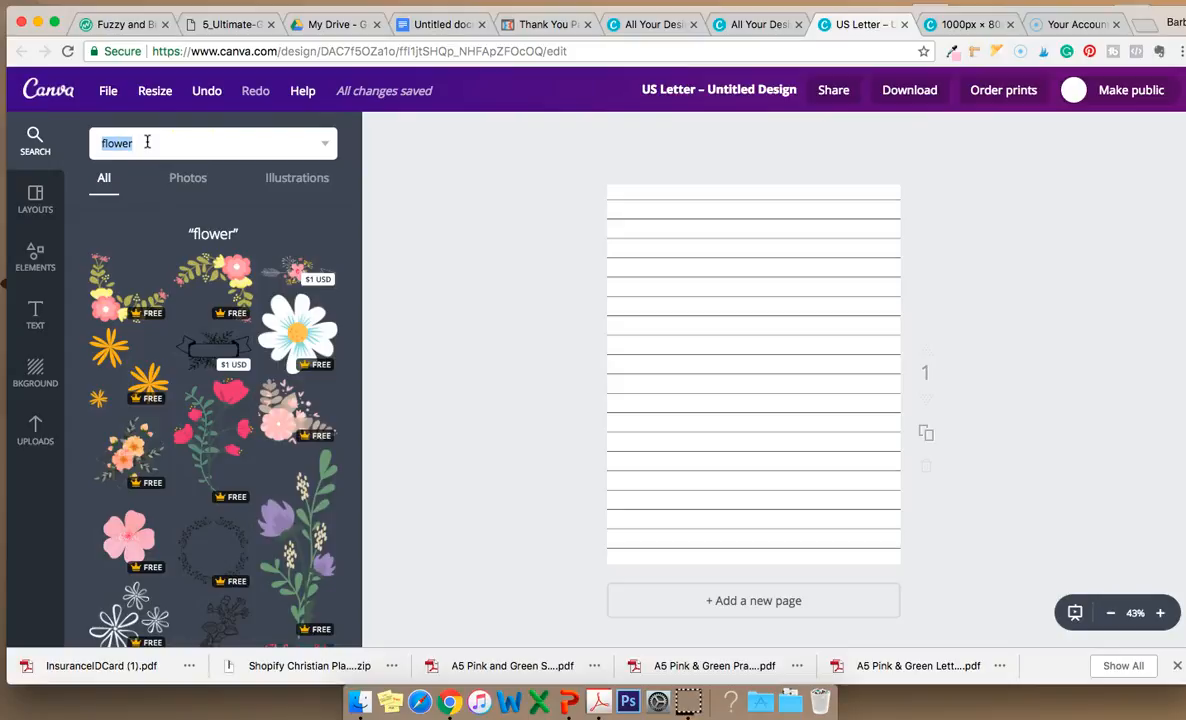
Add a floral corner illustration at the page's top-right corner.
left_click(323, 143)
left_click(163, 217)
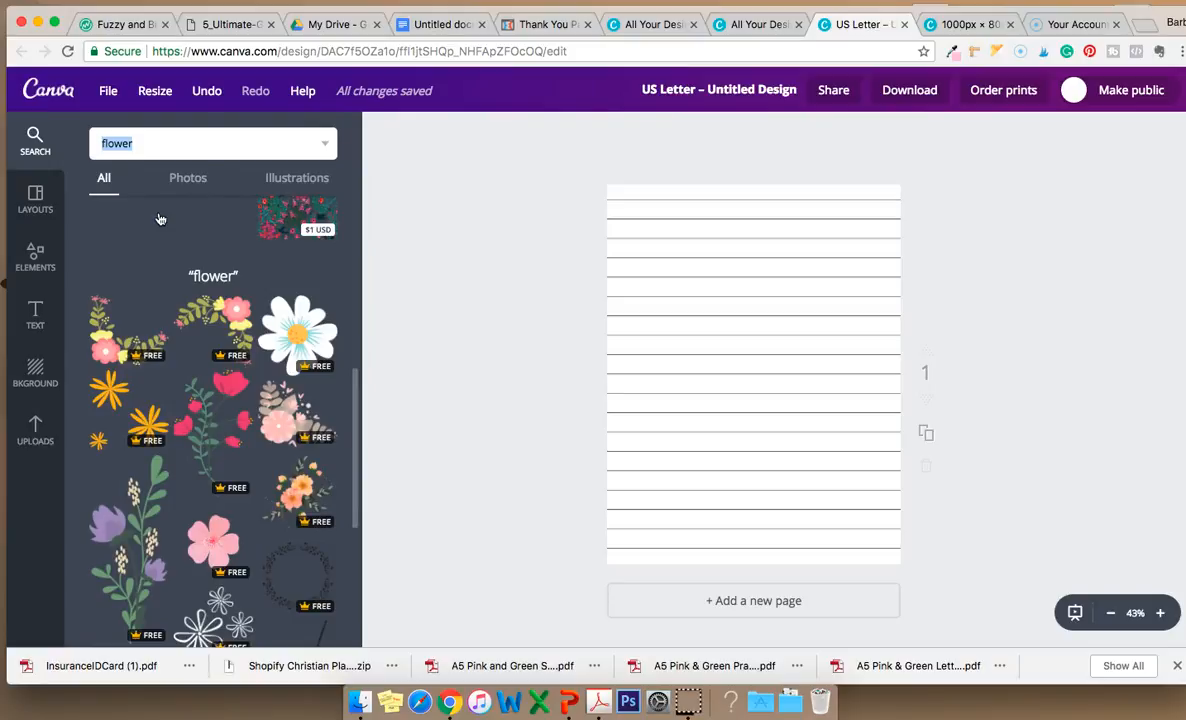
left_click_drag(225, 315, 866, 212)
left_click(744, 294)
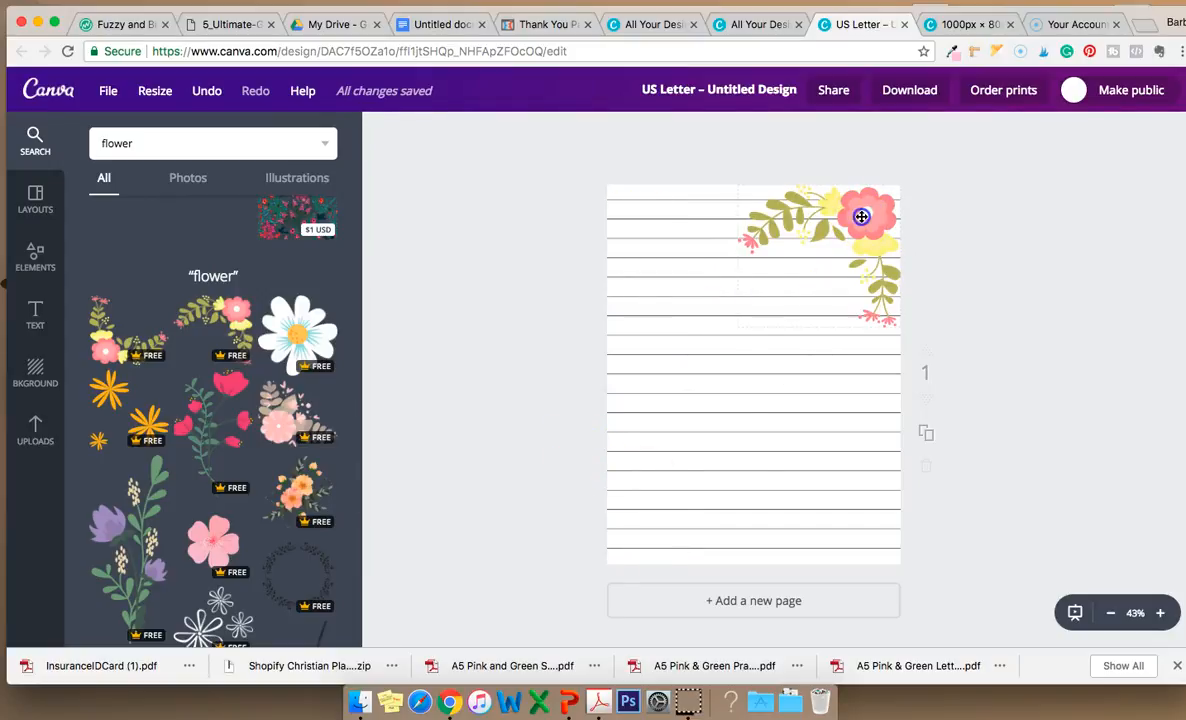
Move the floral corner illustration to the page's bottom-right corner, then delete it.
left_click(893, 316)
left_click_drag(819, 351, 712, 262)
left_click_drag(816, 263, 826, 488)
left_click(792, 332)
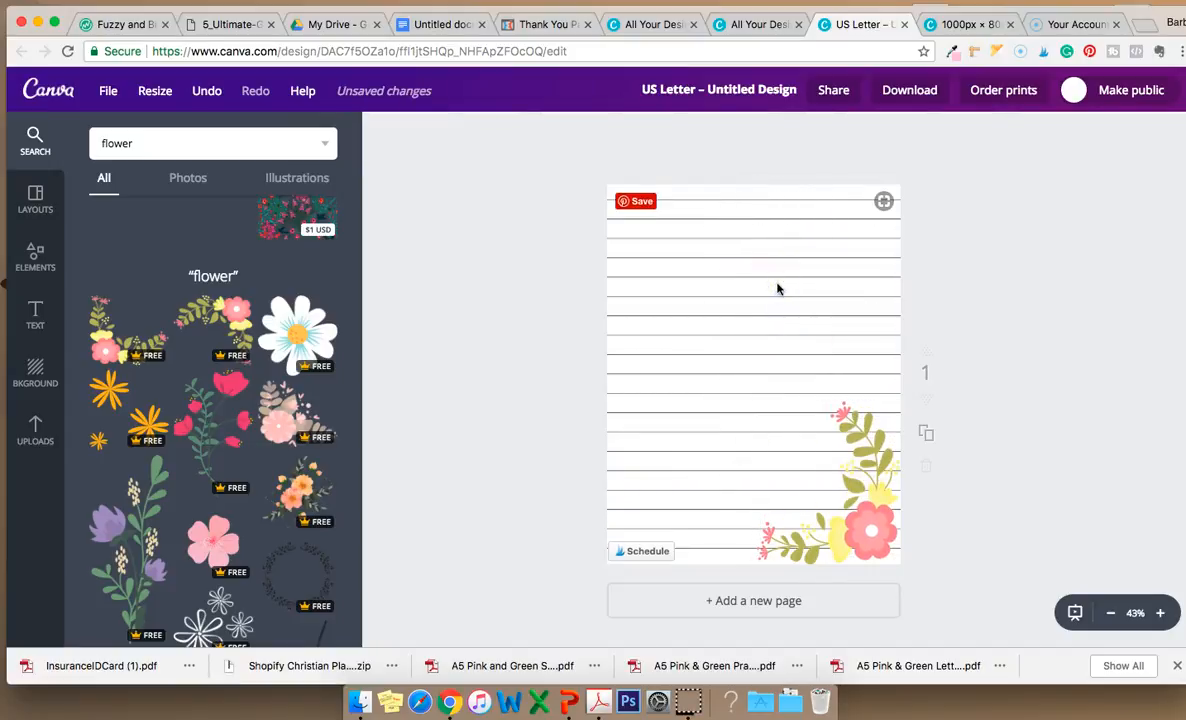
left_click(879, 492)
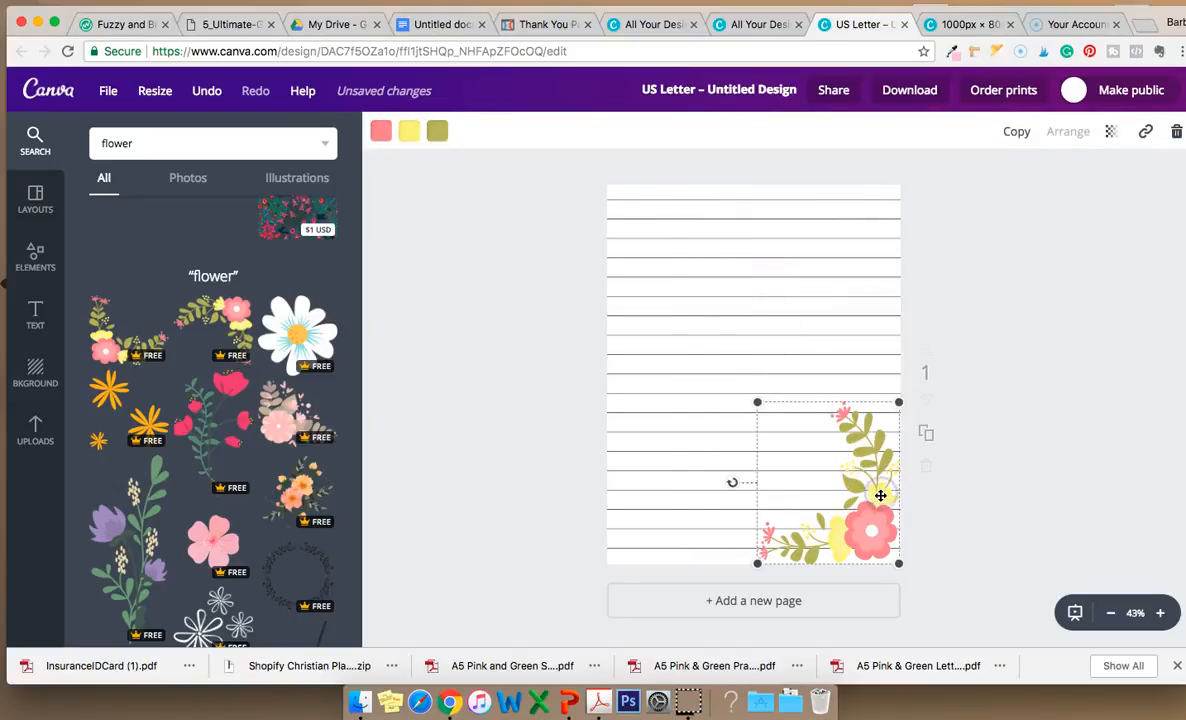
key("Delete")
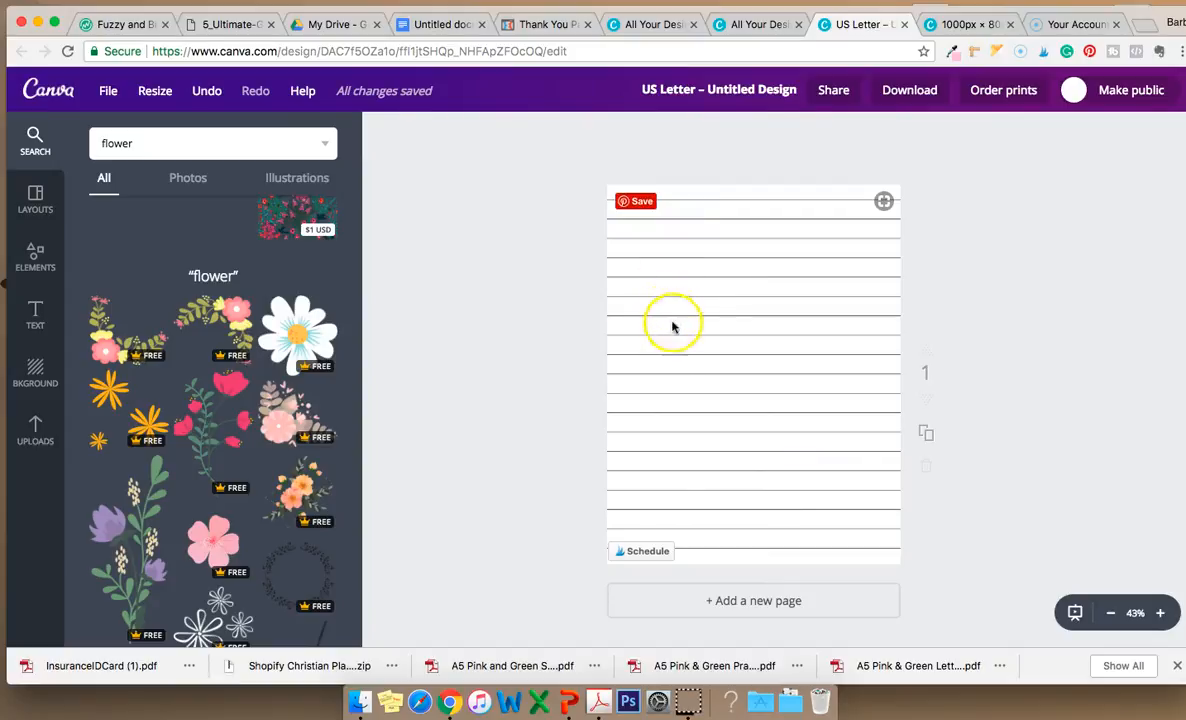
Shift the lined page image to the right half of the page.
left_click(716, 302)
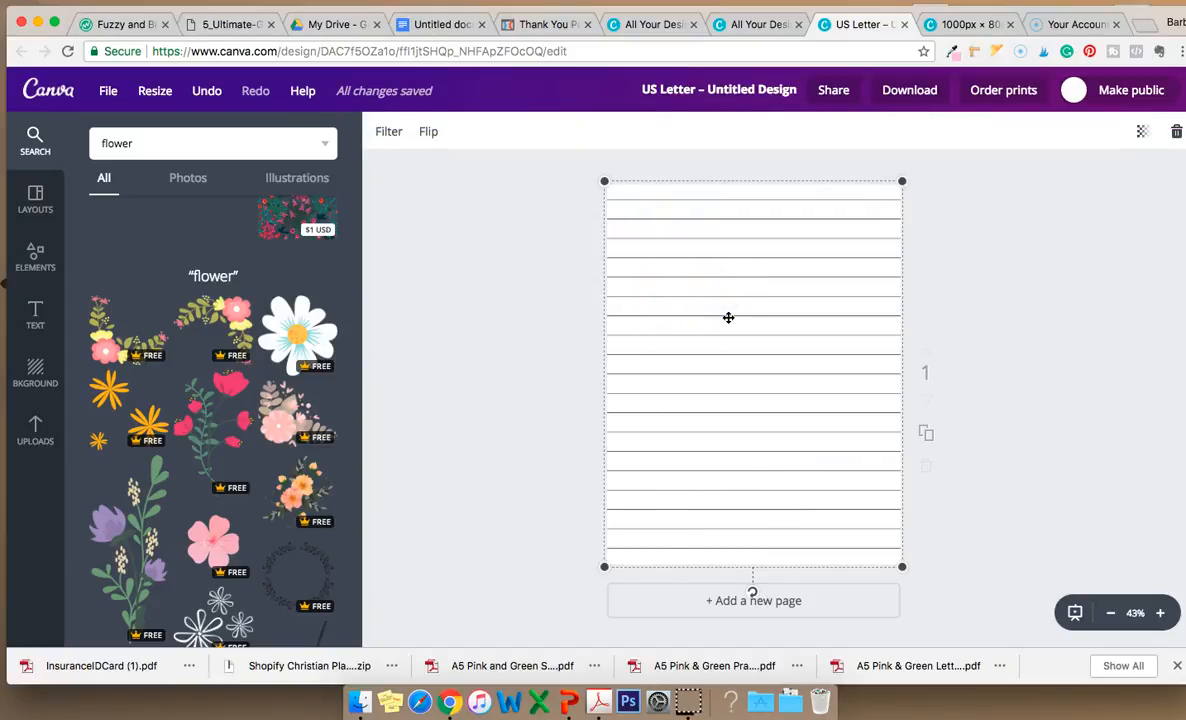
left_click_drag(728, 317, 880, 319)
Scroll through the flower search results to find a suitable illustration.
scroll(216, 370, "down", 3)
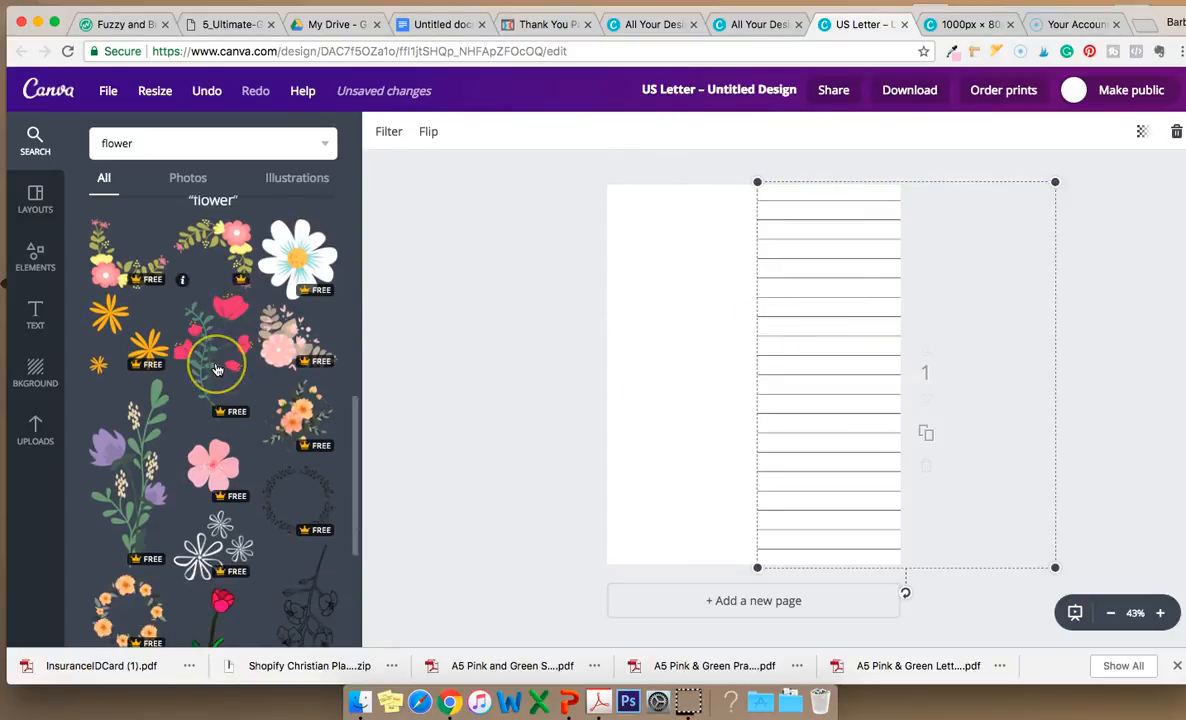
scroll(216, 370, "down", 5)
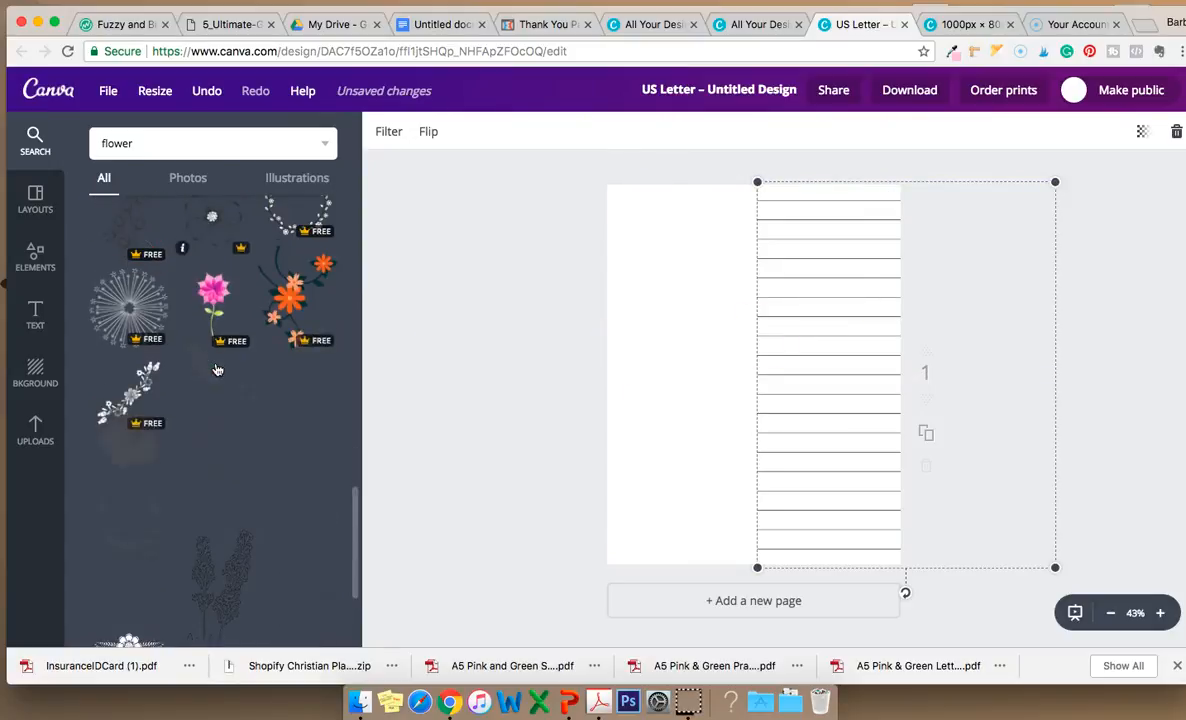
scroll(216, 370, "down", 5)
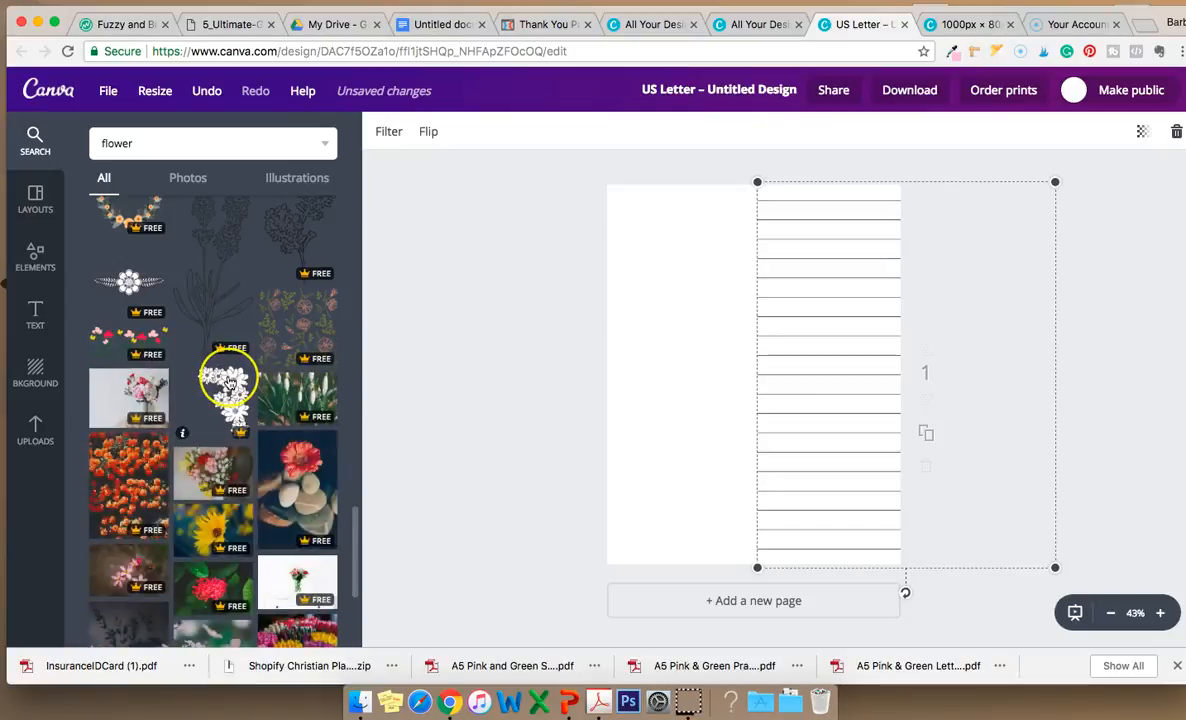
scroll(229, 383, "up", 8)
scroll(229, 383, "up", 10)
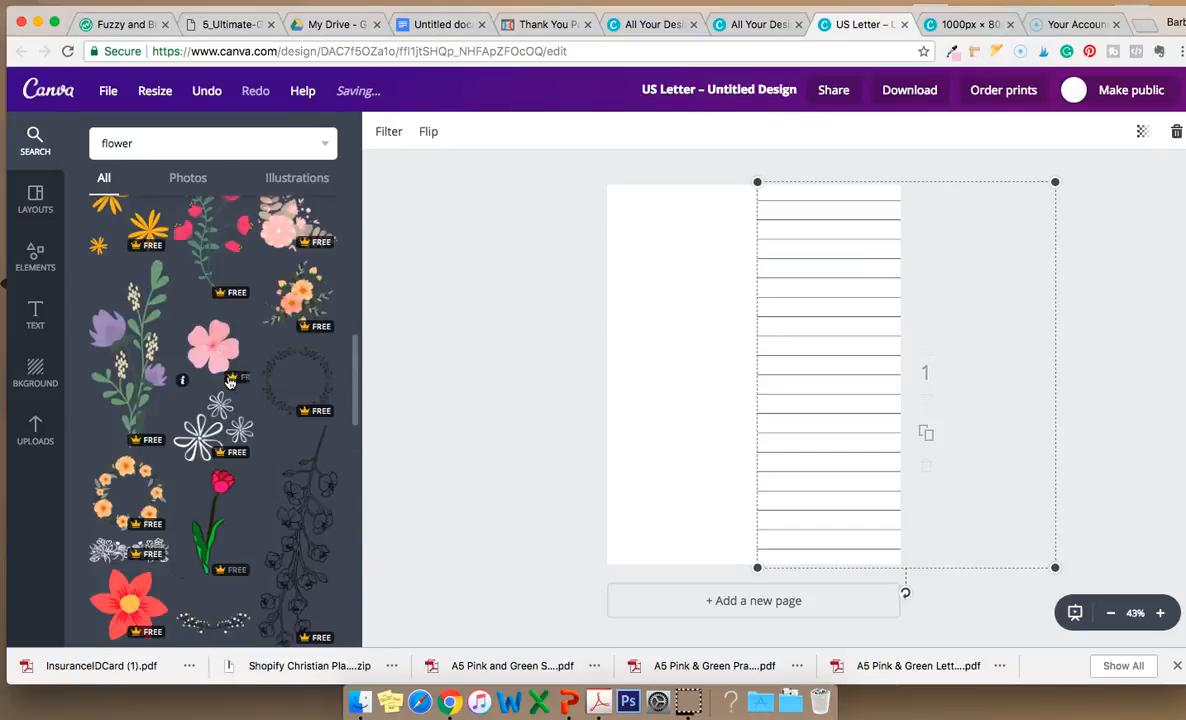
scroll(229, 383, "up", 4)
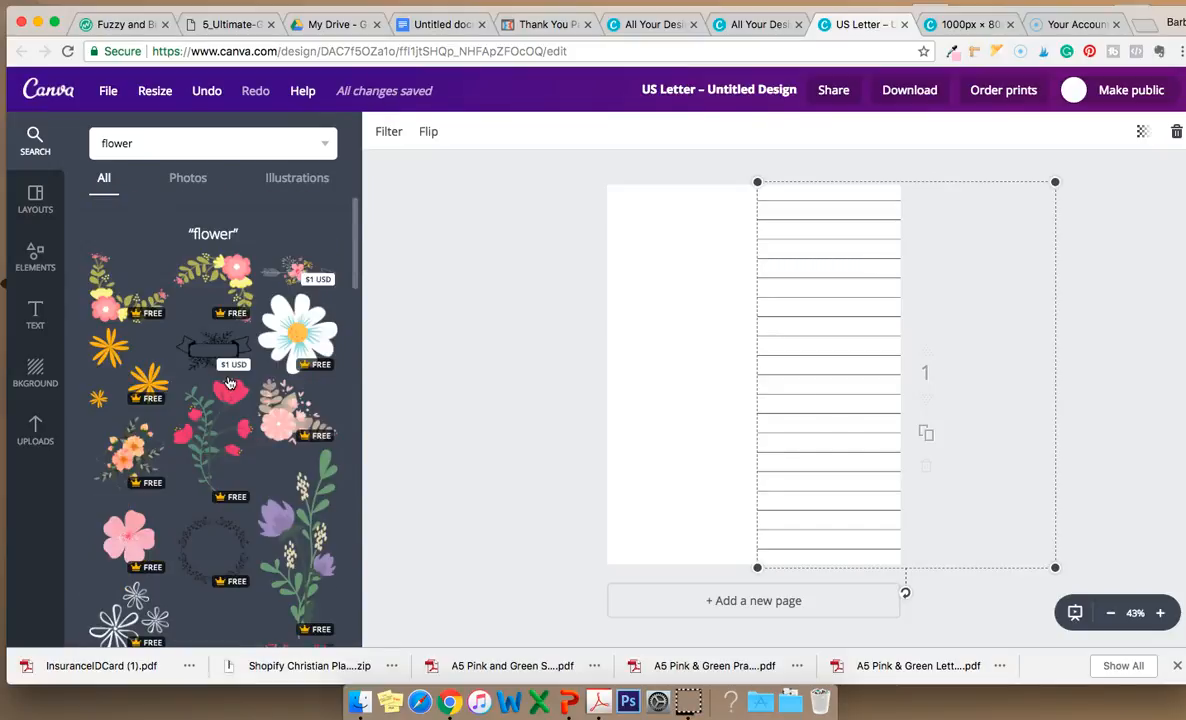
scroll(229, 383, "up", 3)
scroll(228, 379, "down", 4)
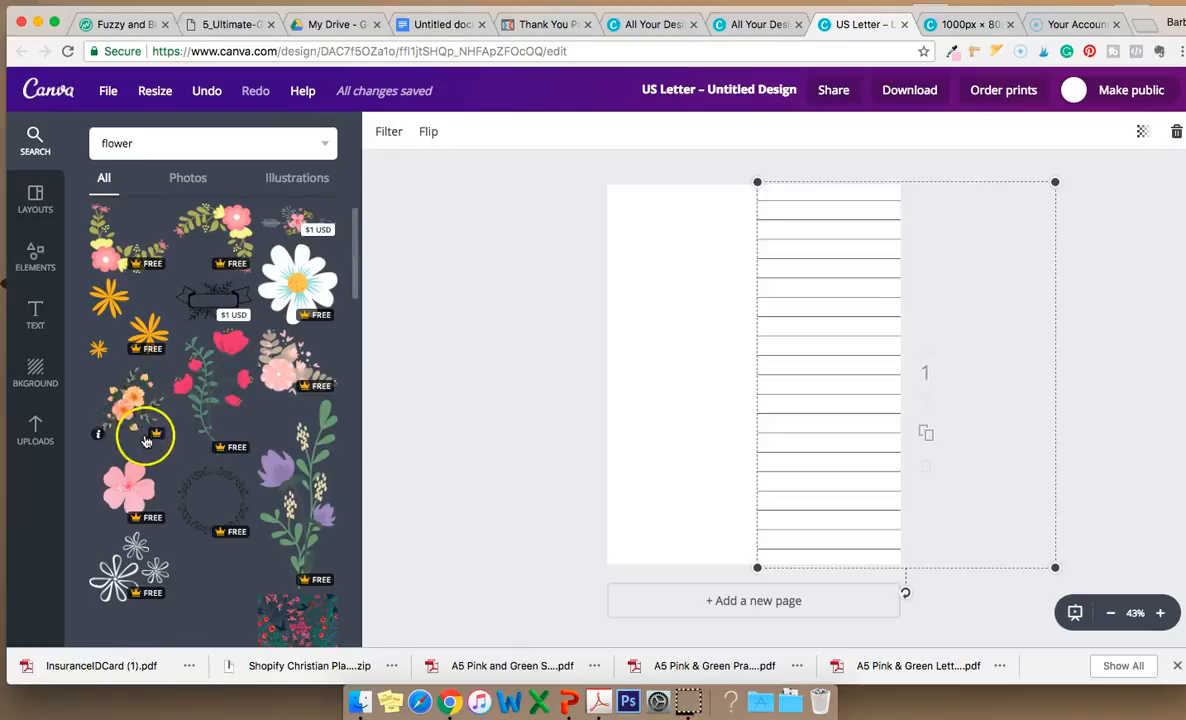
Add the light pink five-petal flower illustration and enlarge it by its corners to fill most of the page.
left_click(129, 484)
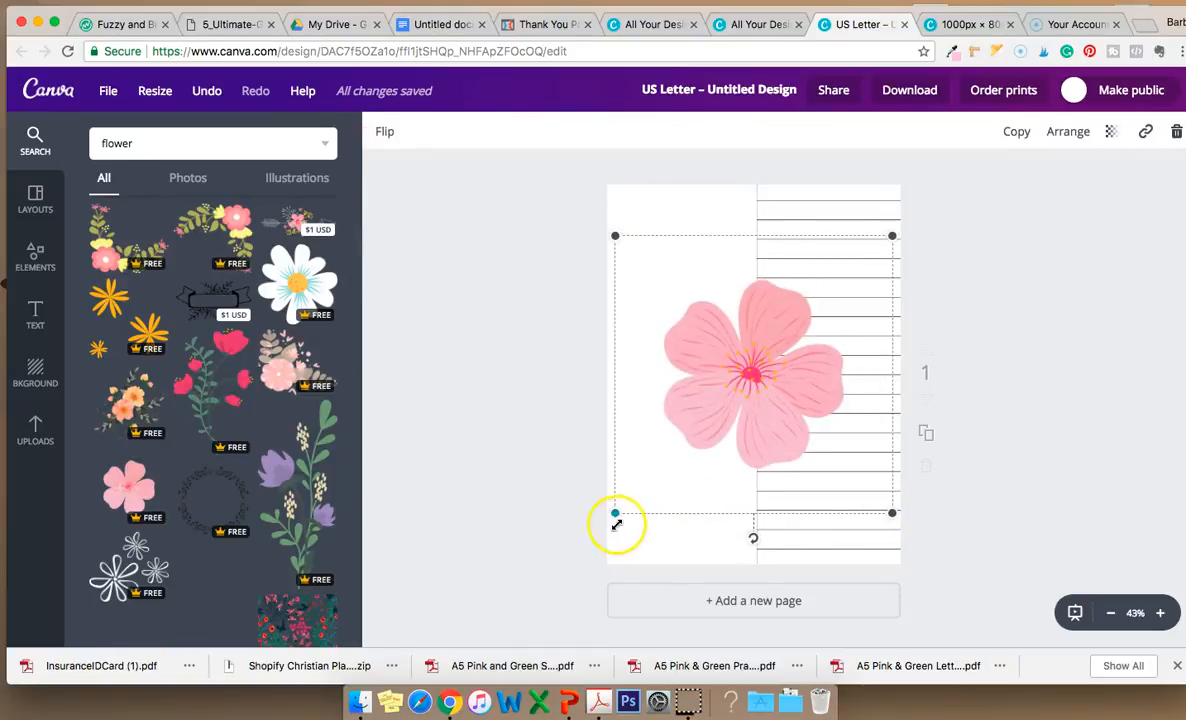
left_click_drag(616, 519, 563, 557)
left_click_drag(893, 558, 941, 575)
left_click_drag(823, 386, 825, 366)
Search the image library for pink flower.
left_click(225, 135)
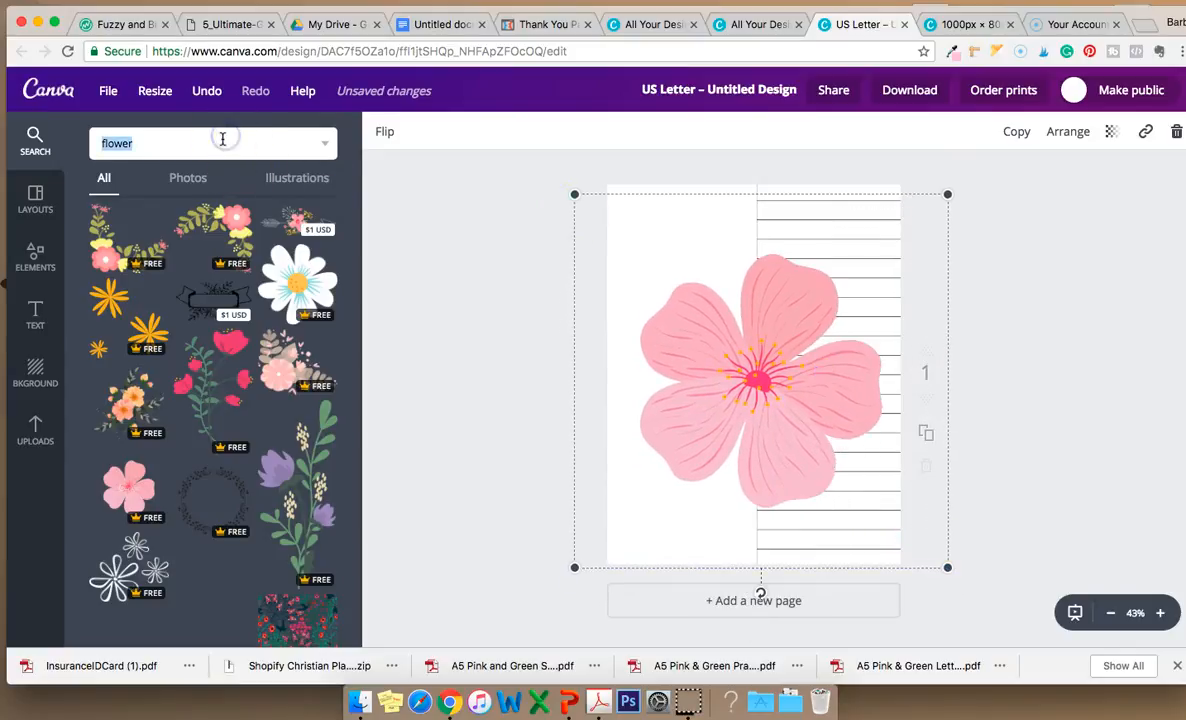
type("pink")
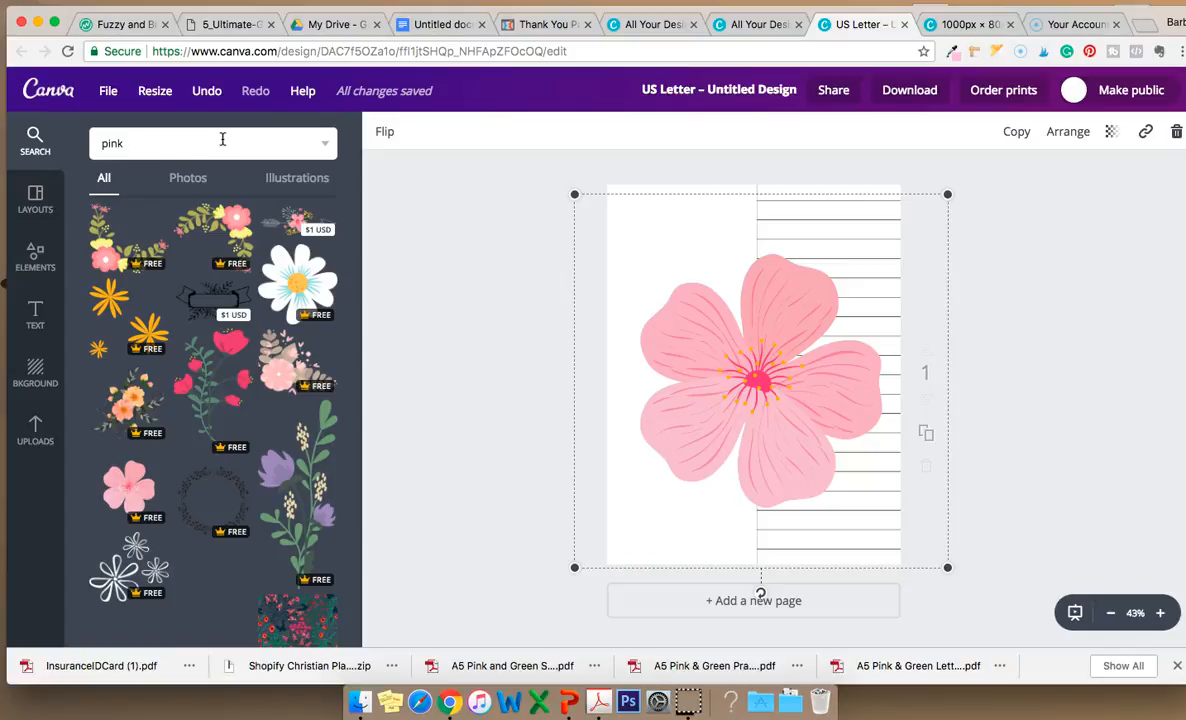
type(" flower")
key("Return")
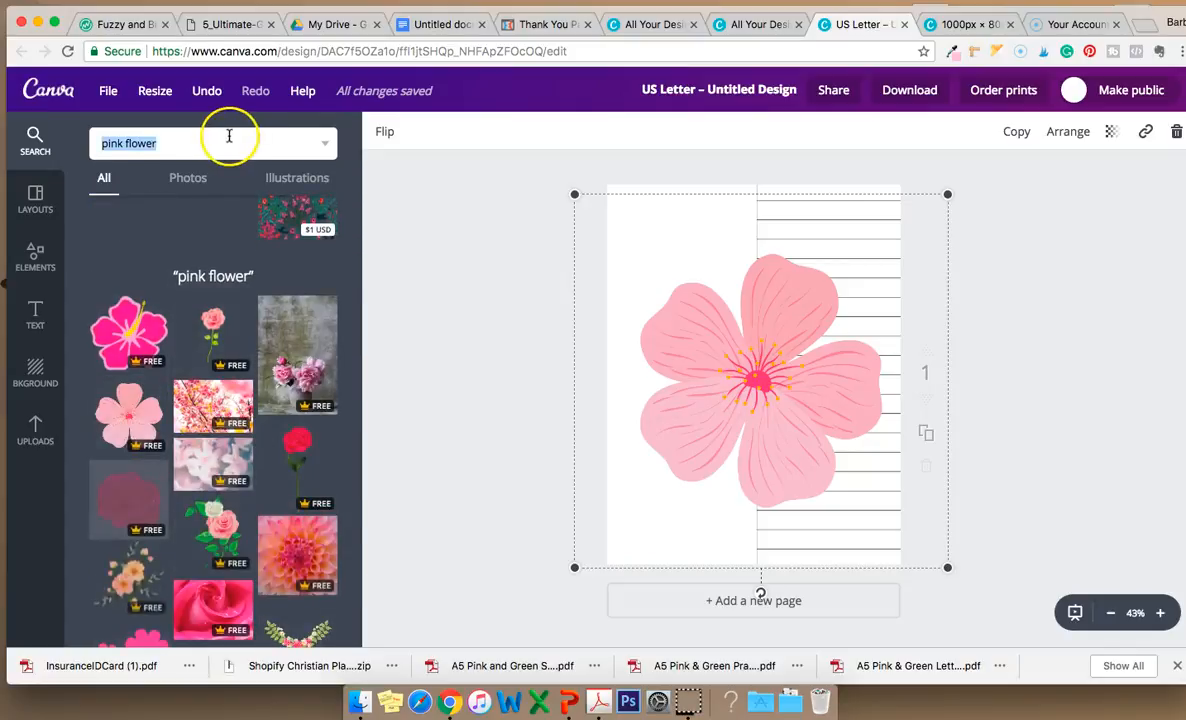
Scroll through the pink flower search results.
scroll(186, 476, "down", 10)
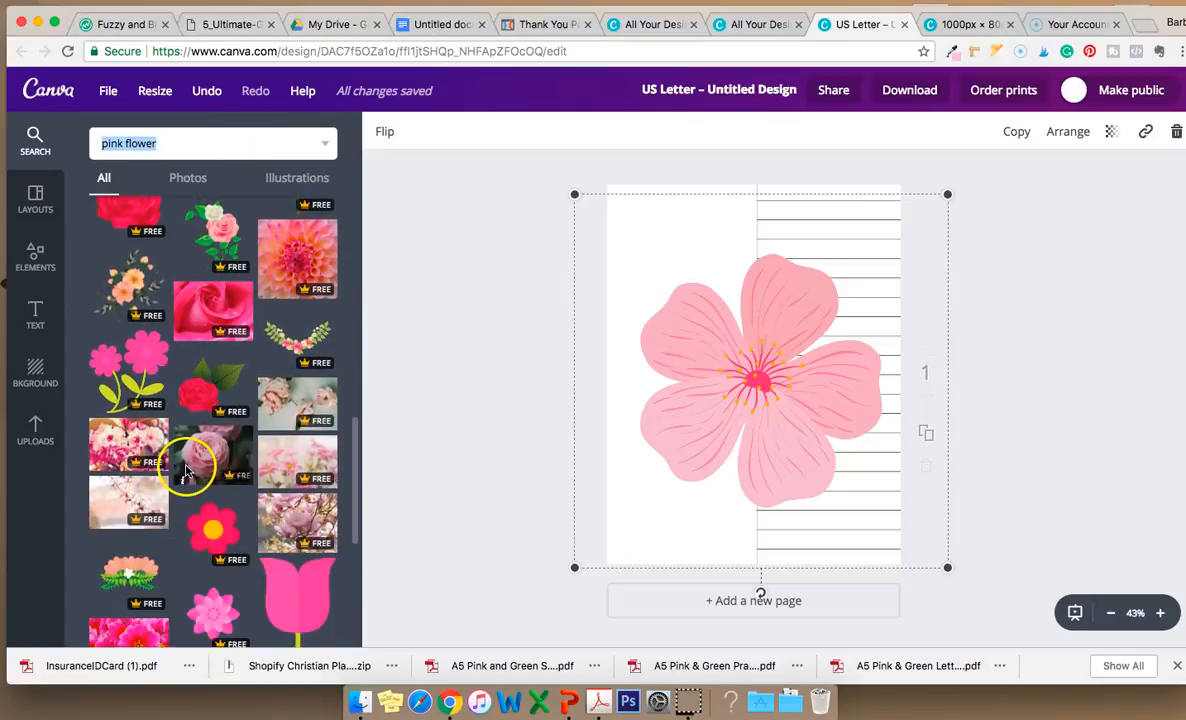
scroll(190, 460, "down", 8)
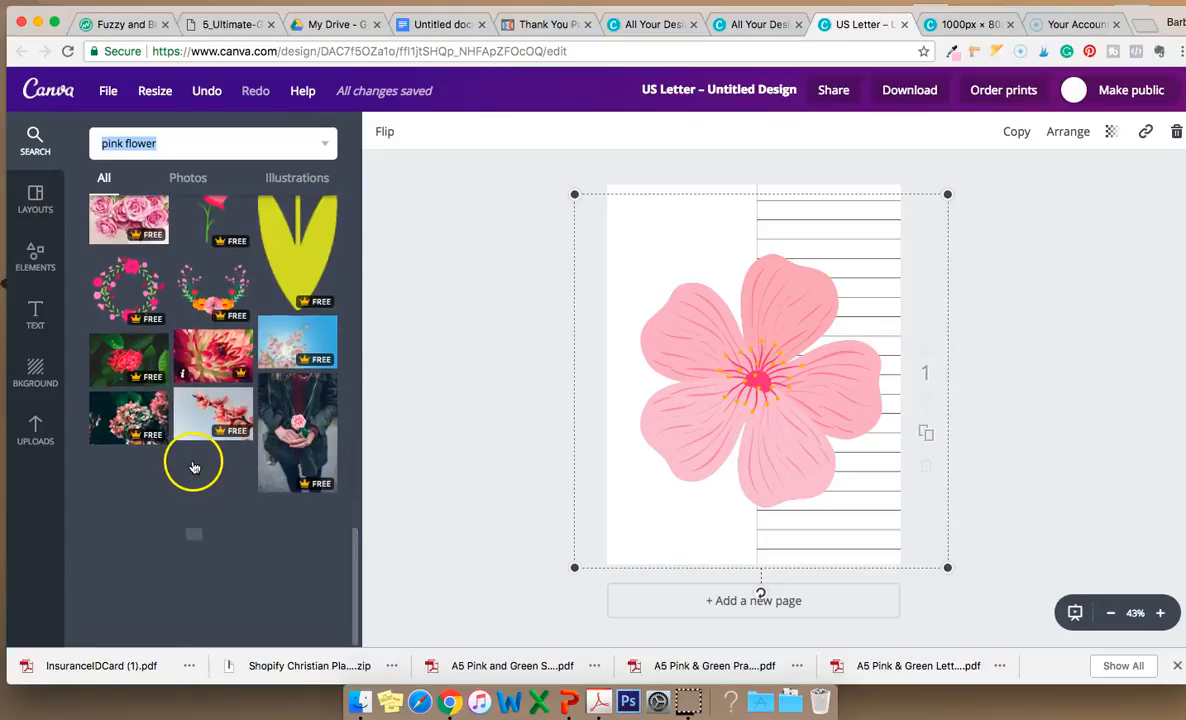
scroll(195, 466, "up", 14)
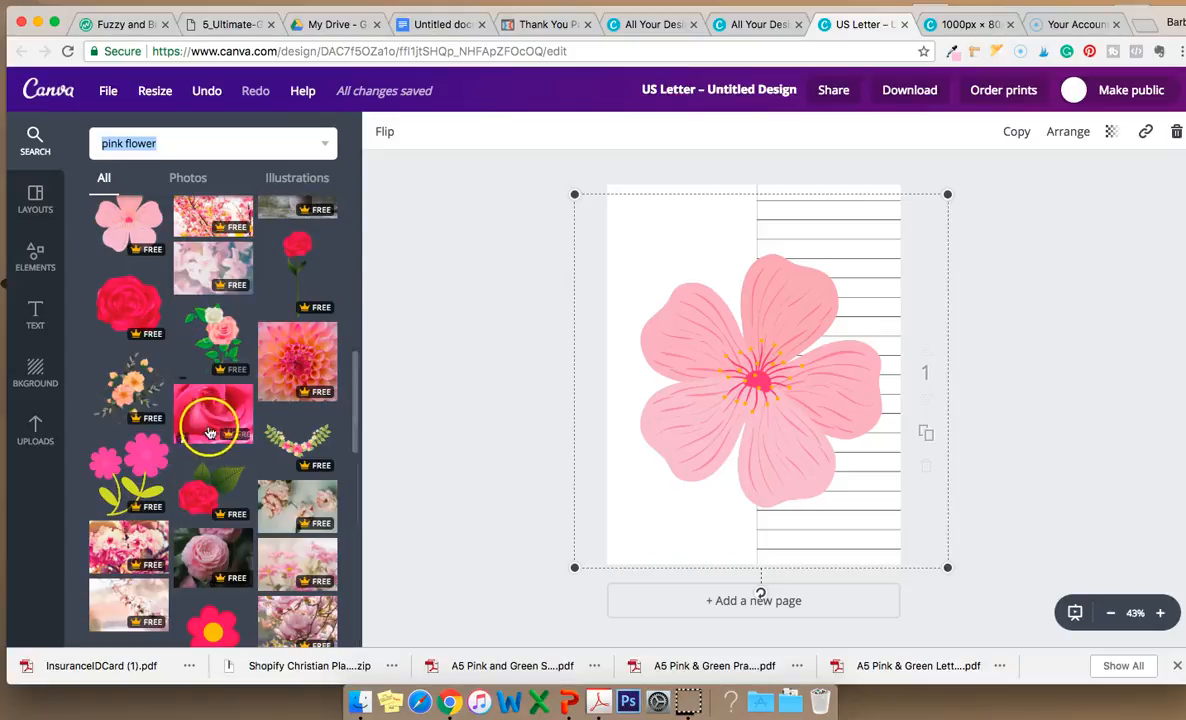
scroll(205, 452, "down", 7)
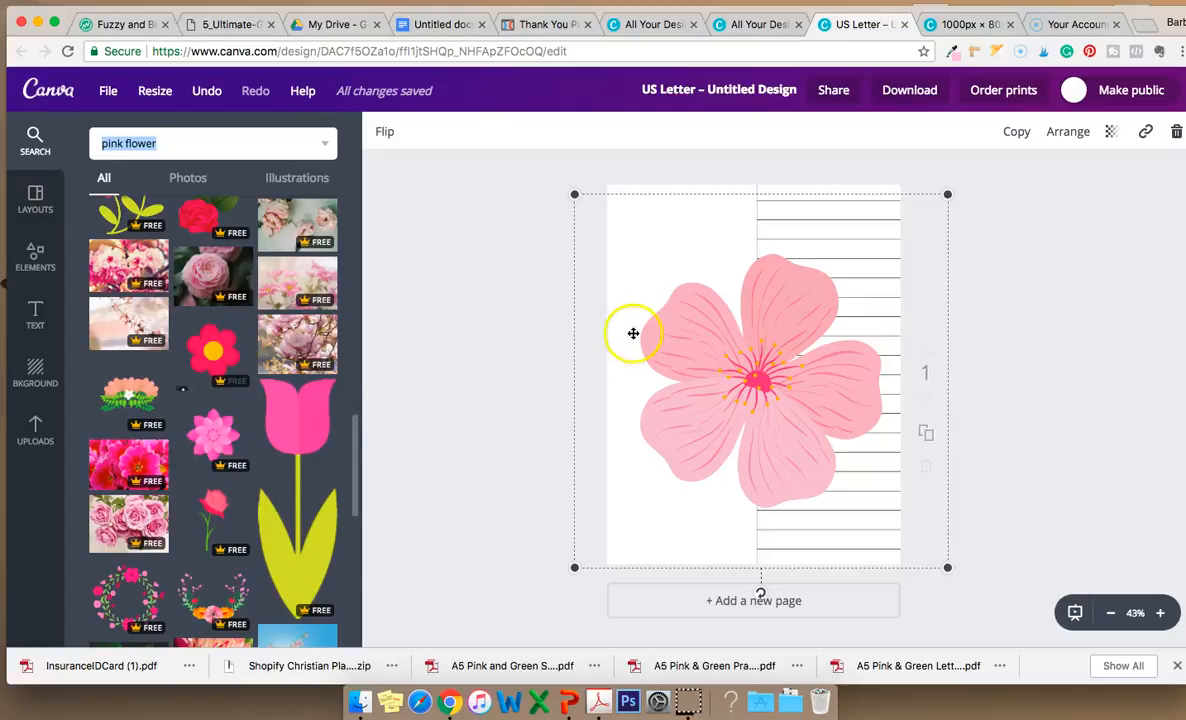
Move the light pink flower to the left and delete it.
key("BackSpace")
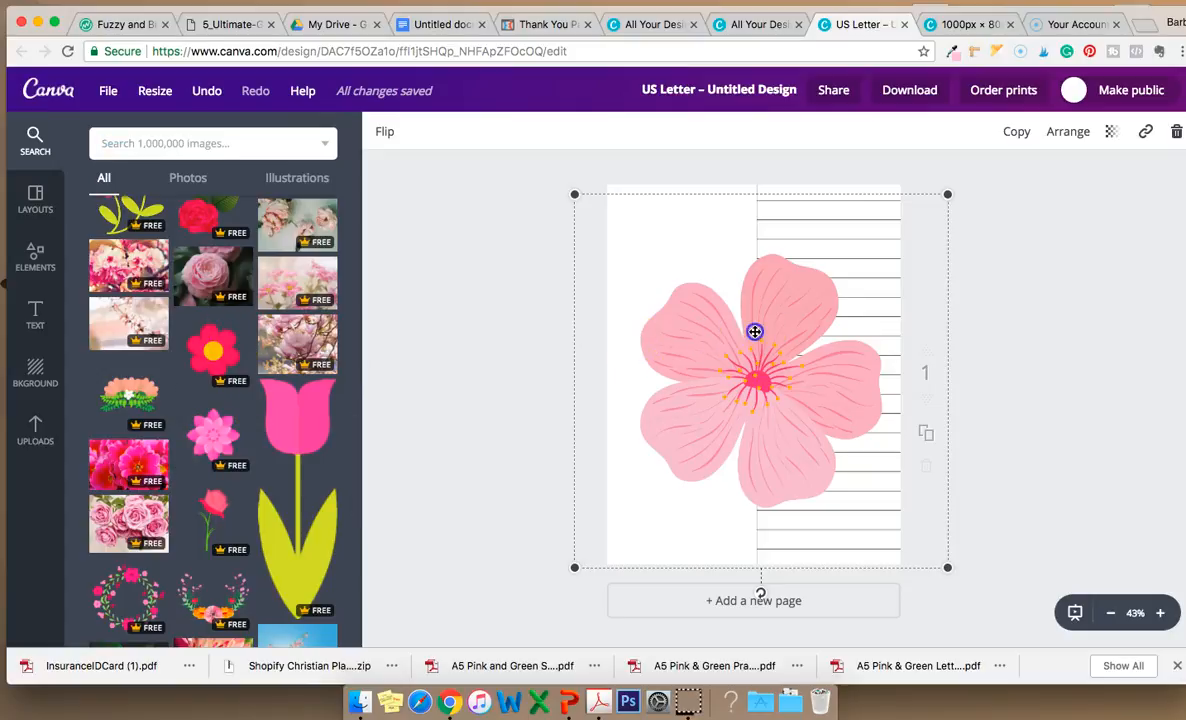
left_click_drag(738, 335, 652, 357)
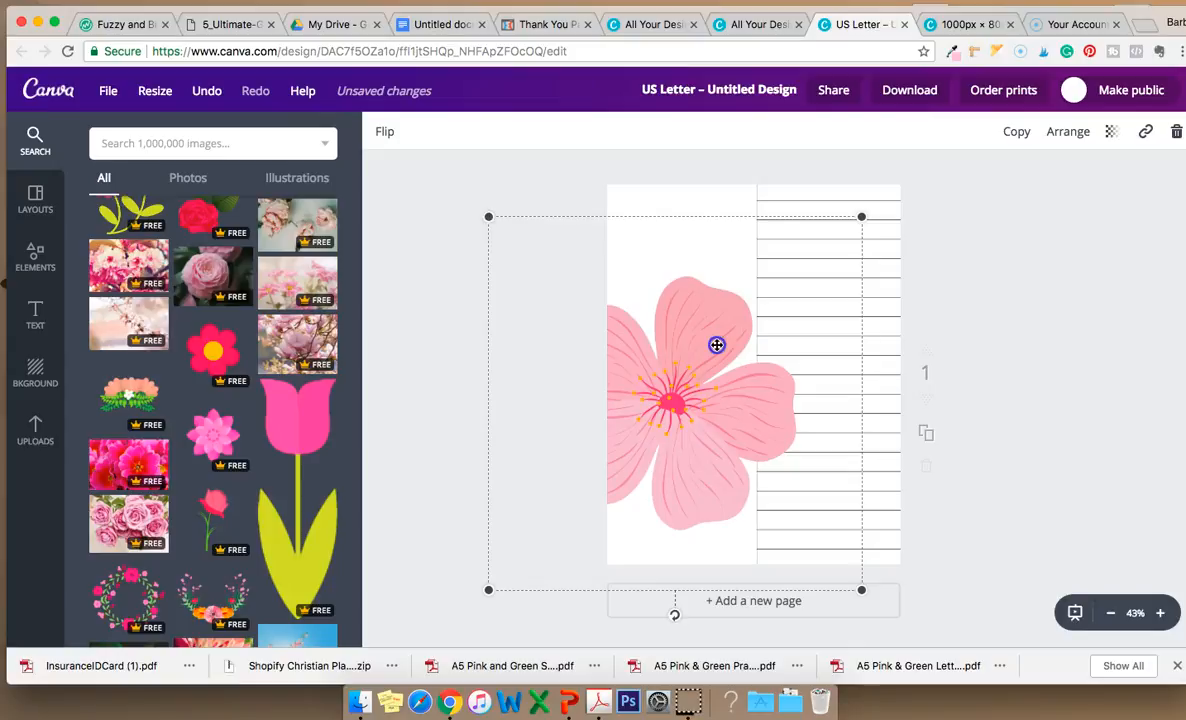
left_click(1176, 131)
Add the red flower with a yellow centre and enlarge it by its corners to about 1147 × 1147.
left_click(222, 360)
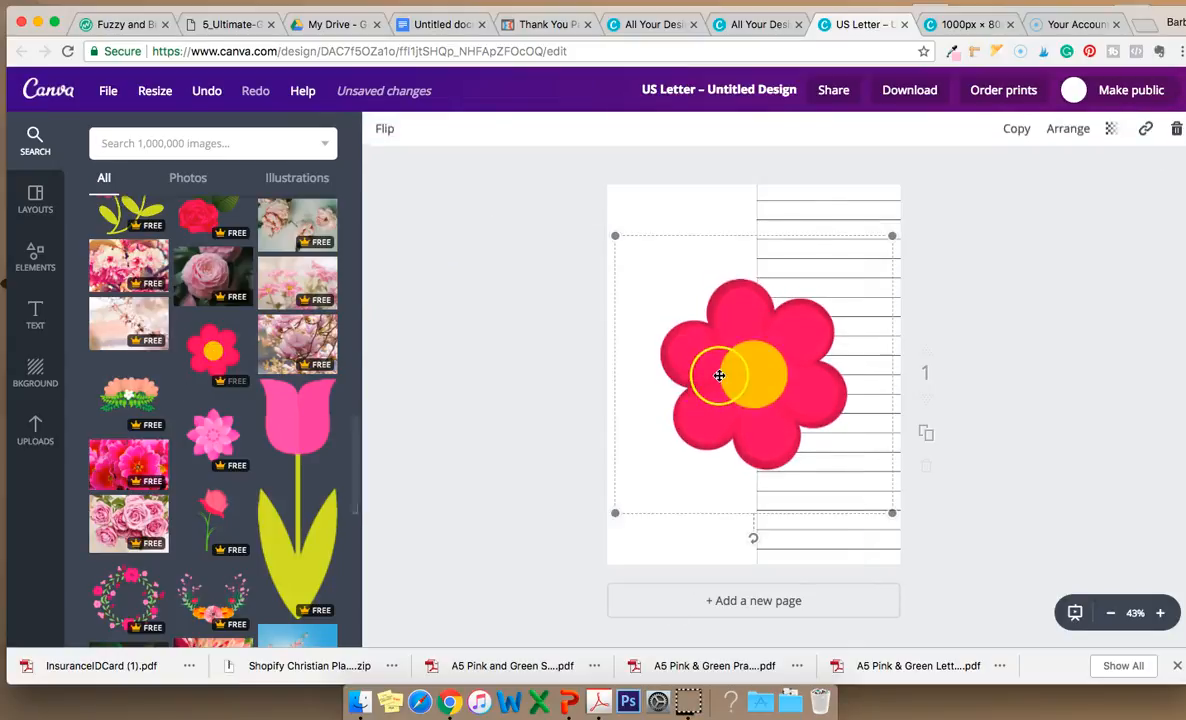
left_click_drag(893, 513, 958, 580)
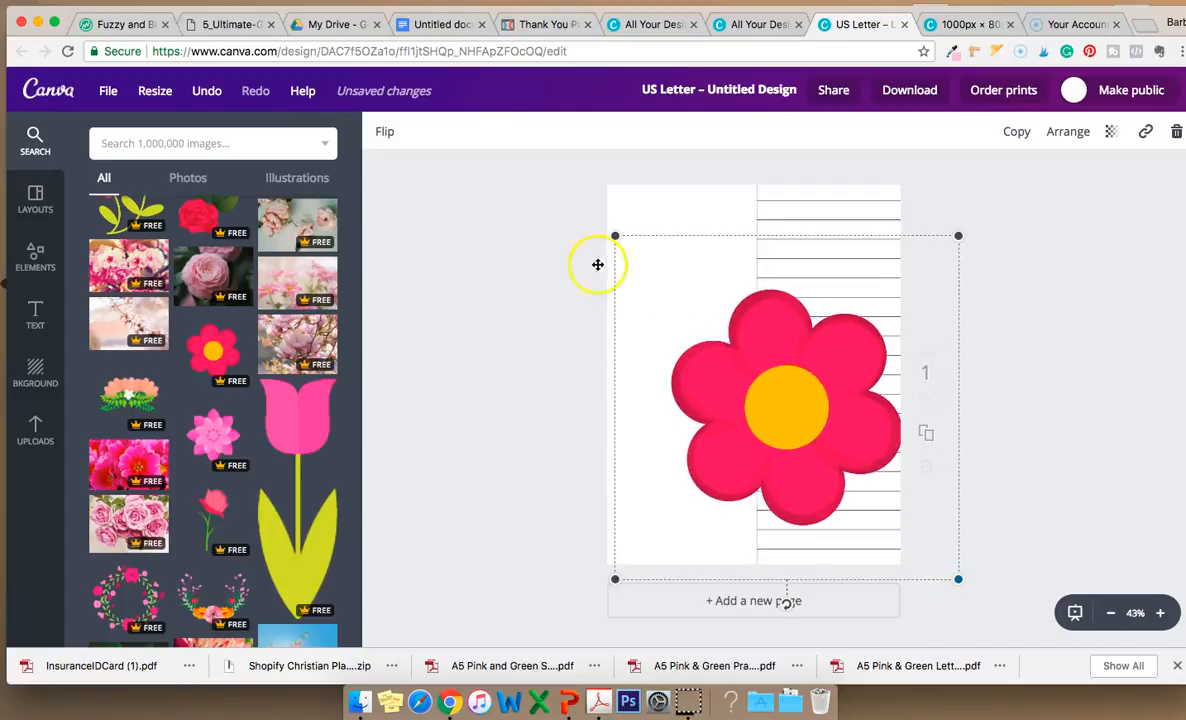
left_click_drag(619, 238, 521, 209)
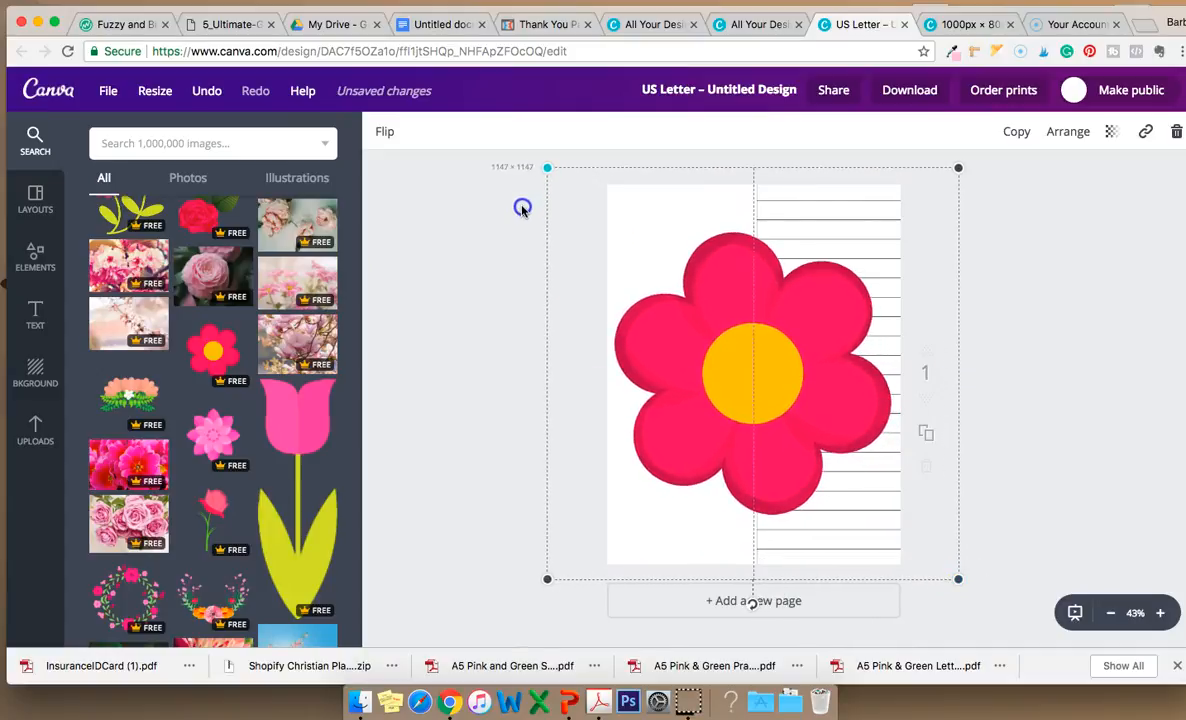
left_click(501, 235)
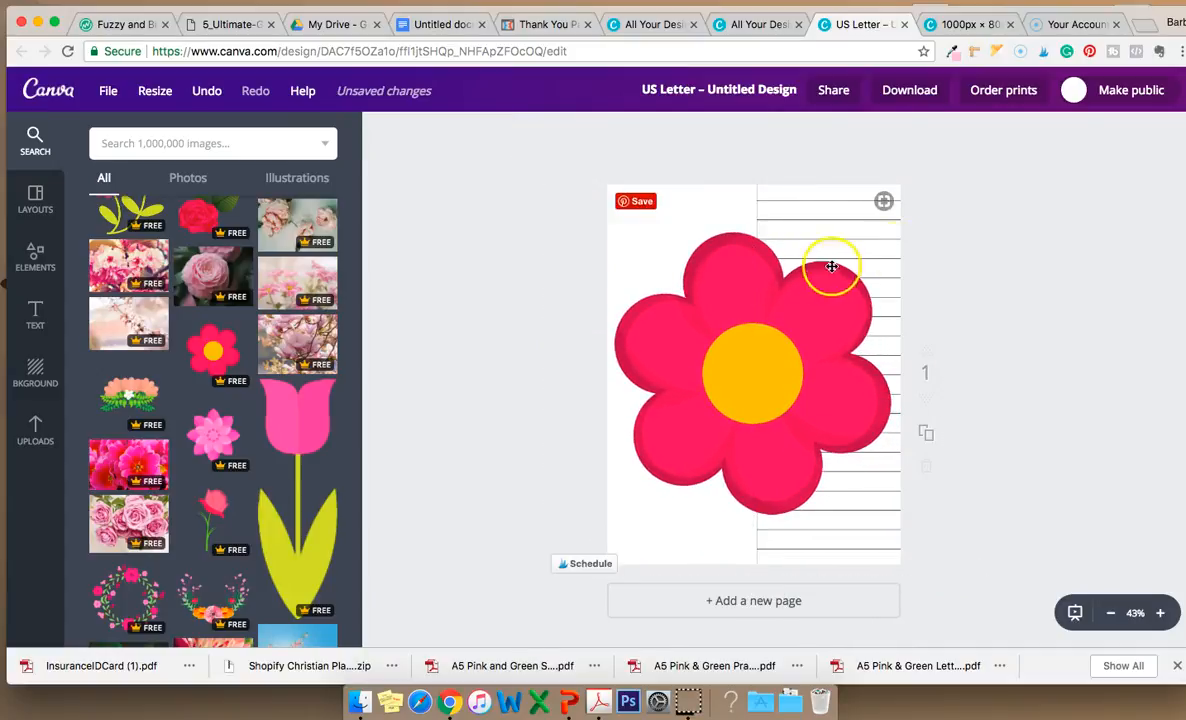
Send the red flower backward behind the lined page image.
left_click(728, 370)
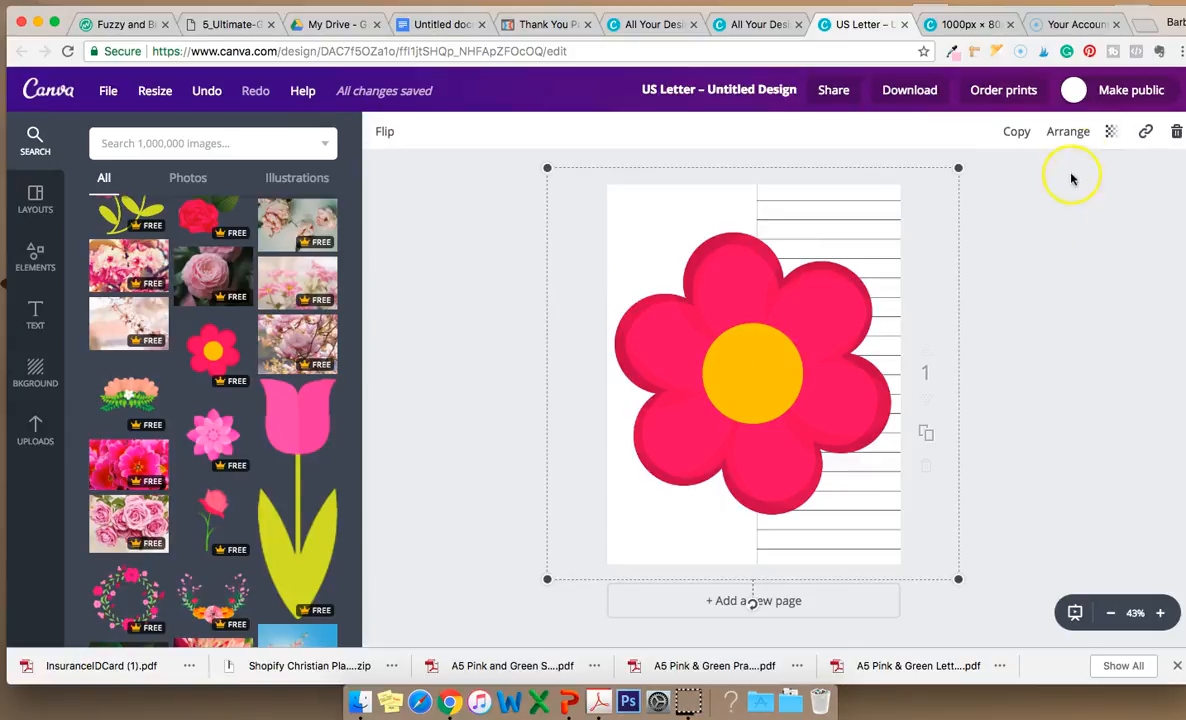
left_click(1067, 137)
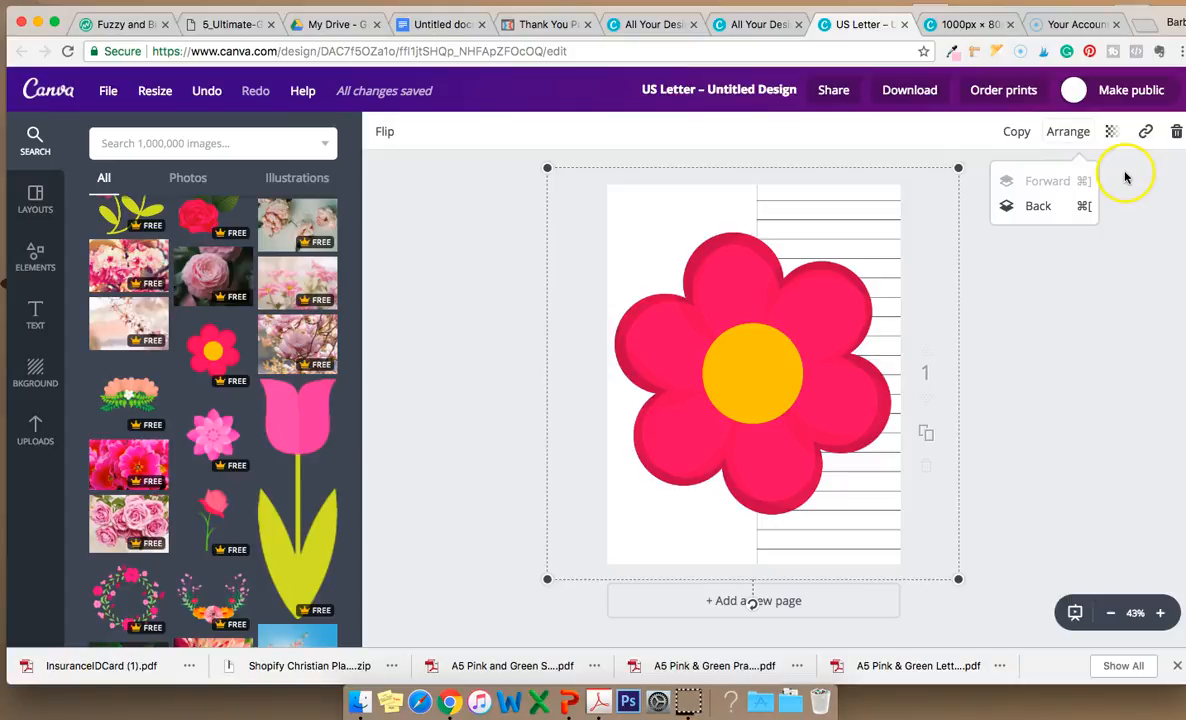
left_click(1039, 206)
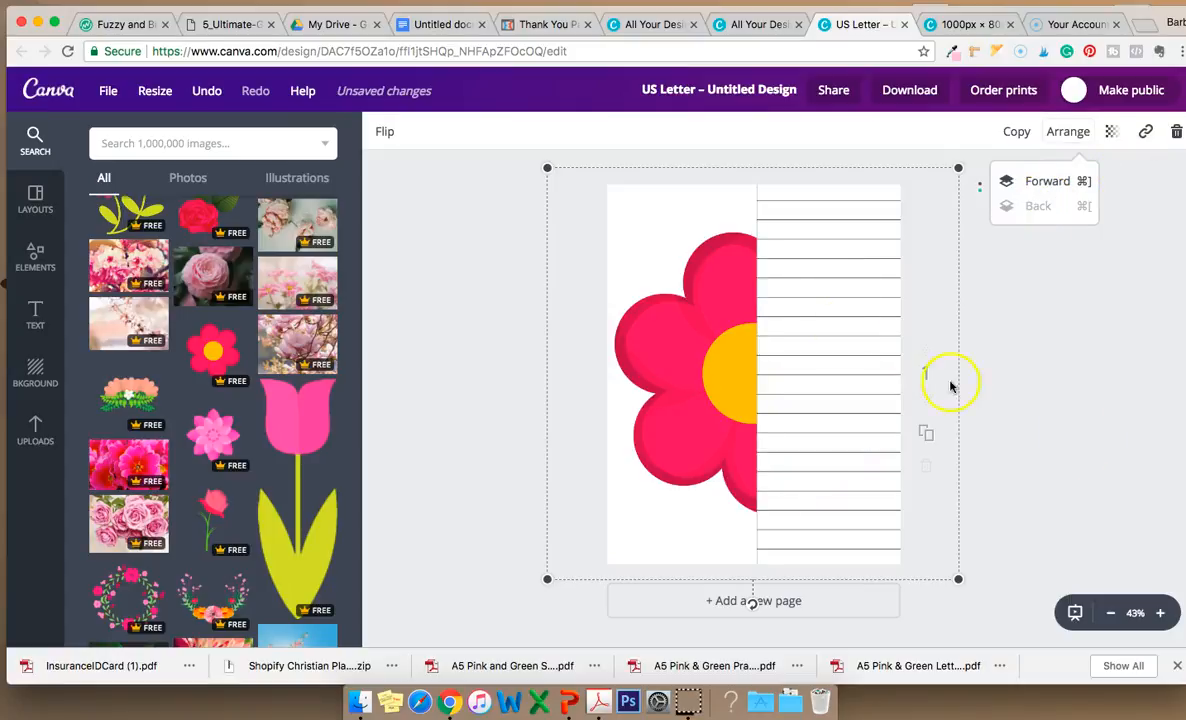
Move the lined page image back to cover the whole page and nudge the red flower into position.
left_click_drag(894, 303, 719, 305)
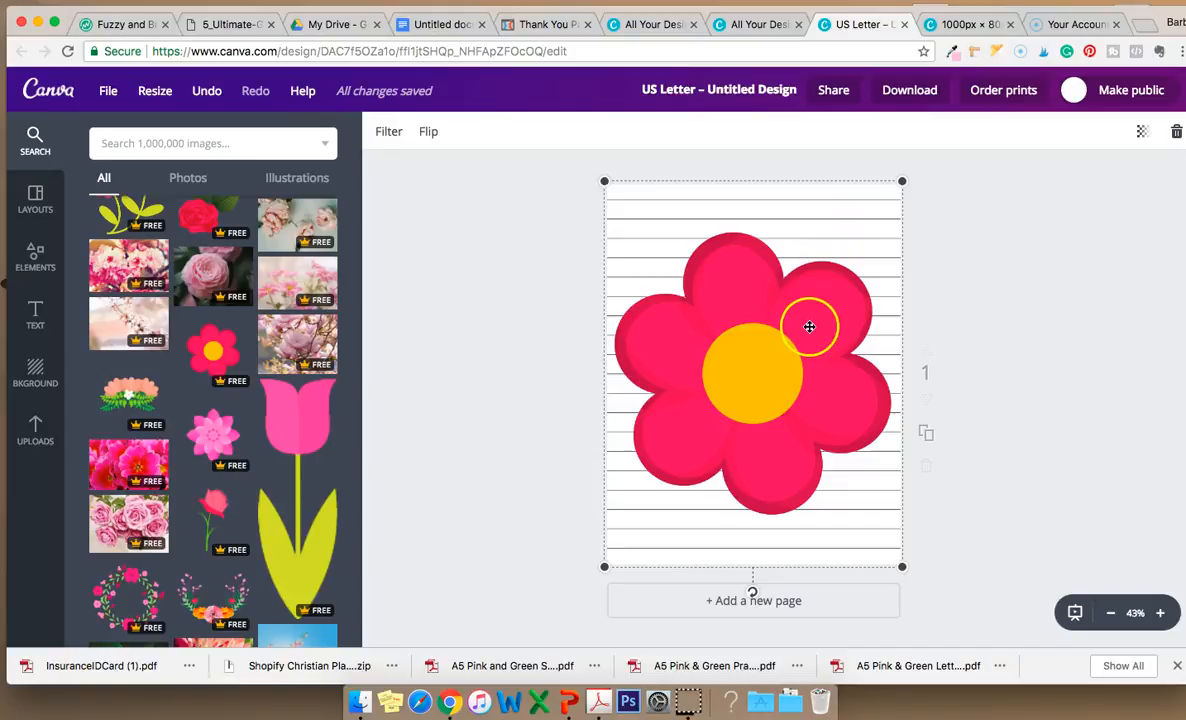
mouse_move(836, 231)
left_mouse_down()
mouse_move(921, 217)
mouse_move(887, 233)
mouse_move(842, 218)
left_mouse_up()
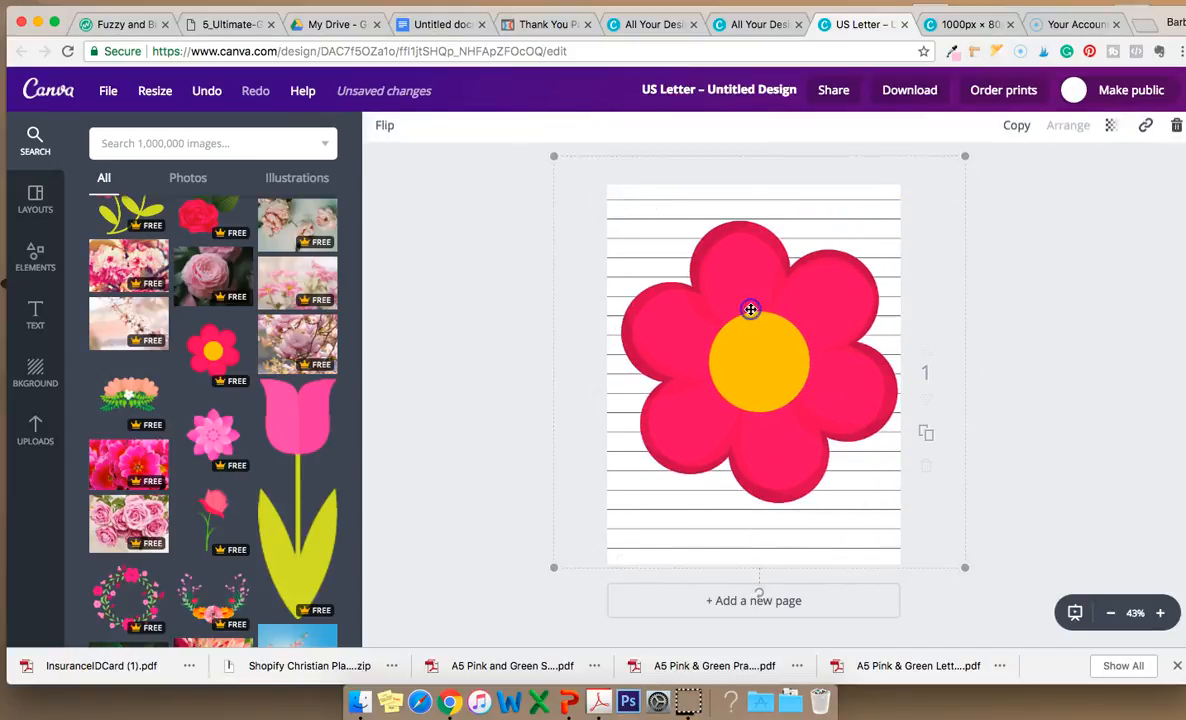
left_click(1051, 262)
left_click_drag(729, 293, 726, 304)
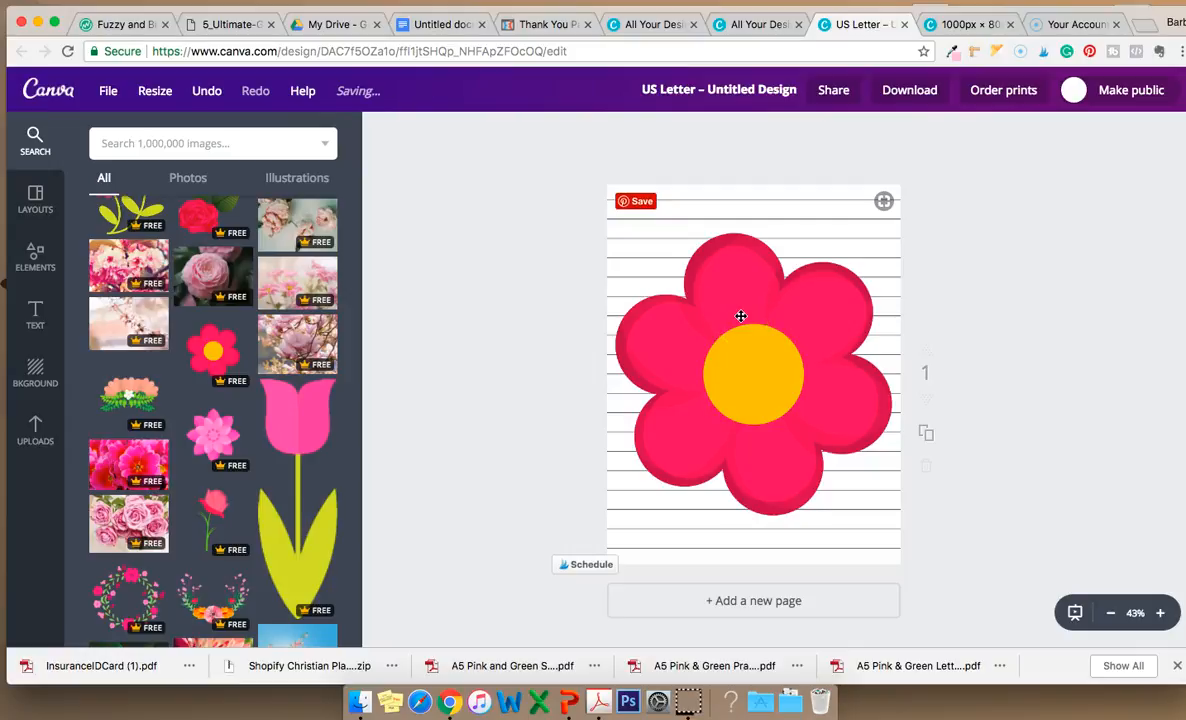
Set the red flower's transparency to 20.
left_click(741, 316)
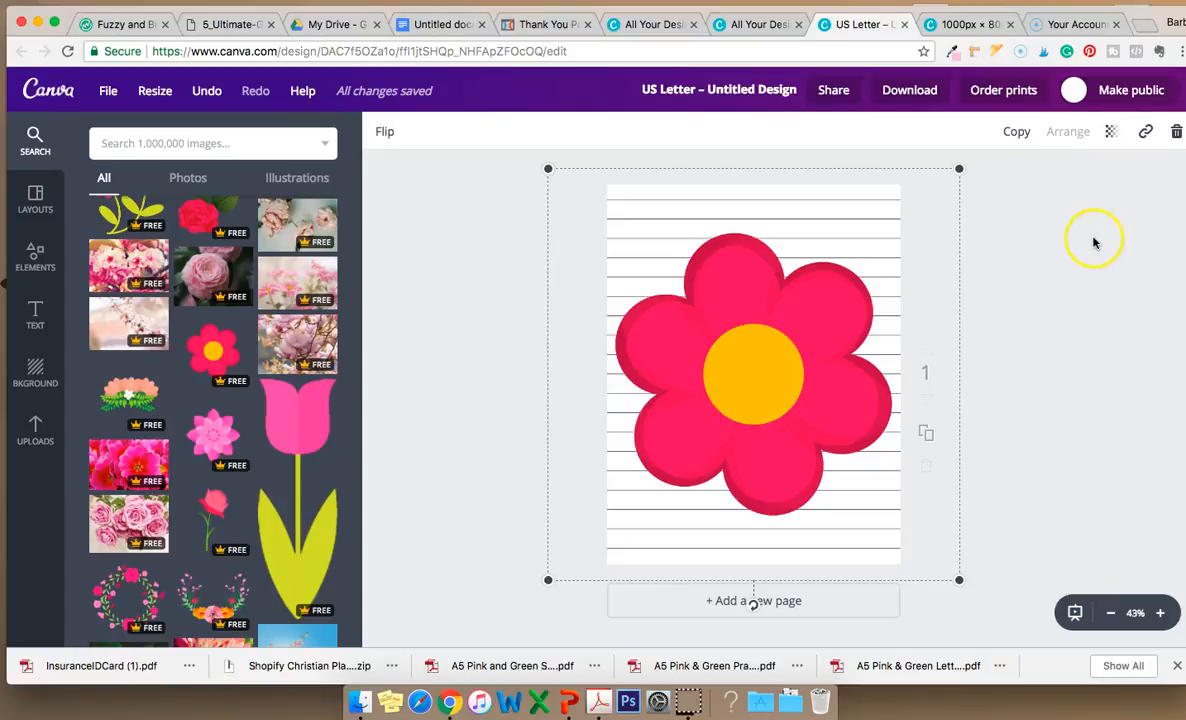
left_click(1112, 134)
left_click_drag(1077, 185, 992, 203)
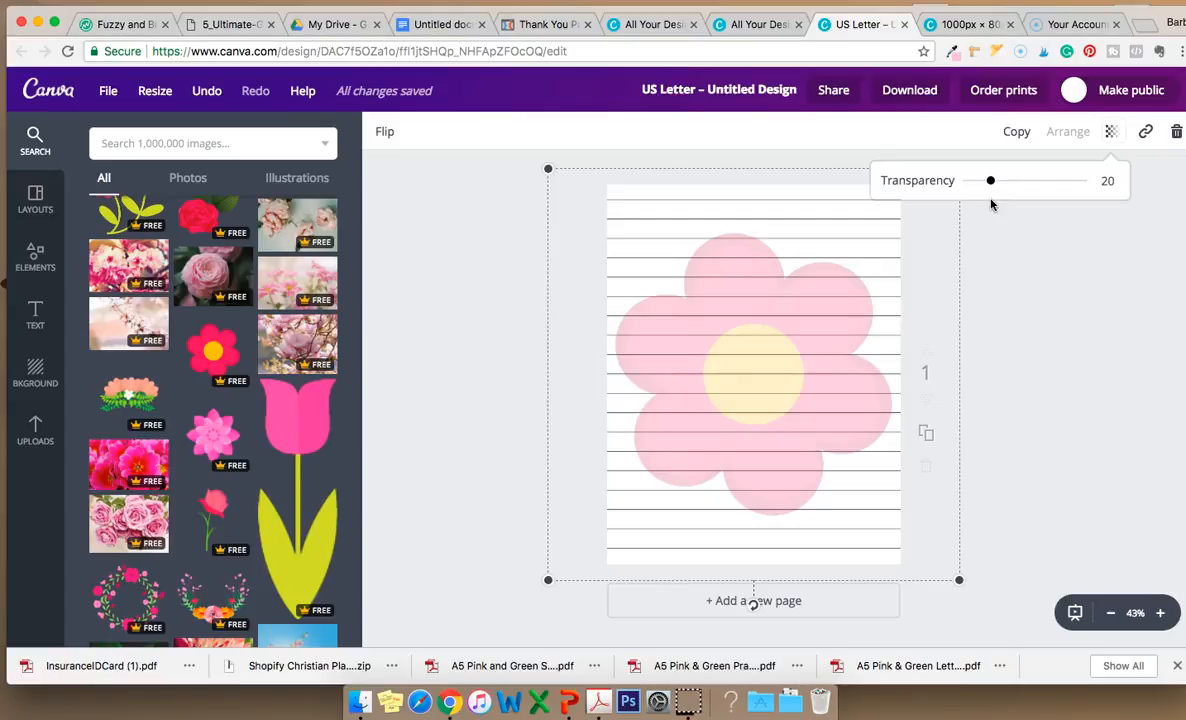
left_click(1023, 287)
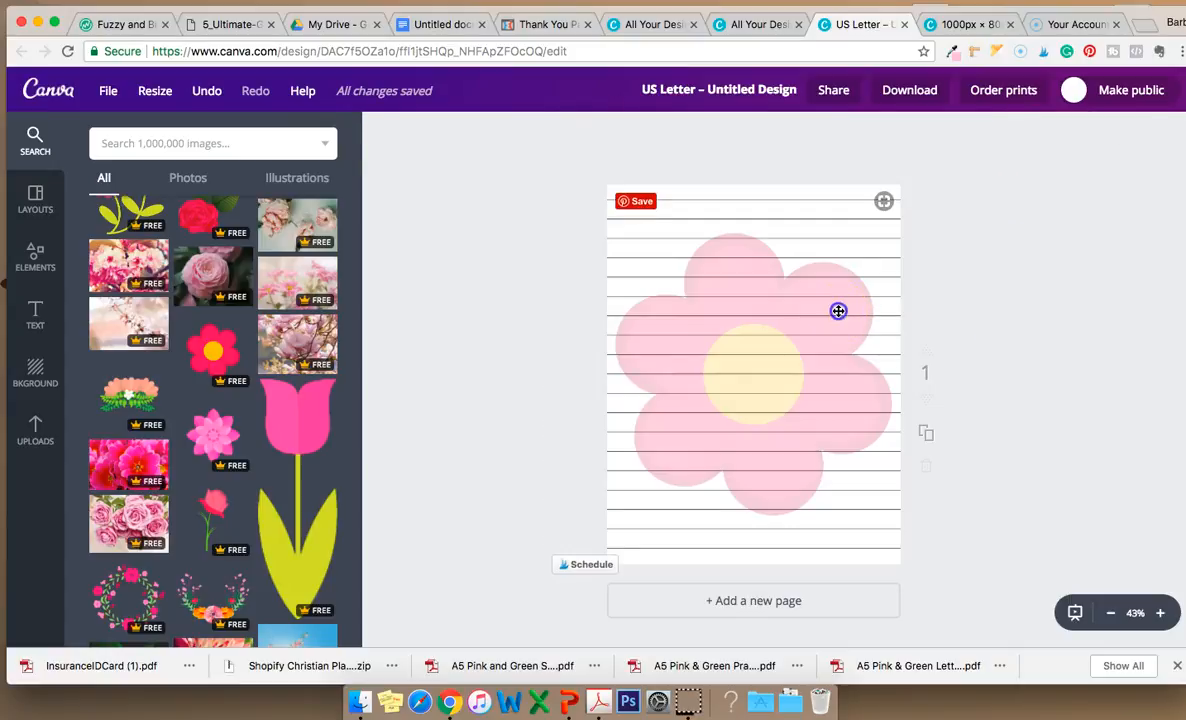
Lower the red flower's transparency setting to 12.
left_click(838, 311)
left_click(1110, 131)
left_click_drag(990, 186, 981, 186)
left_click(1036, 259)
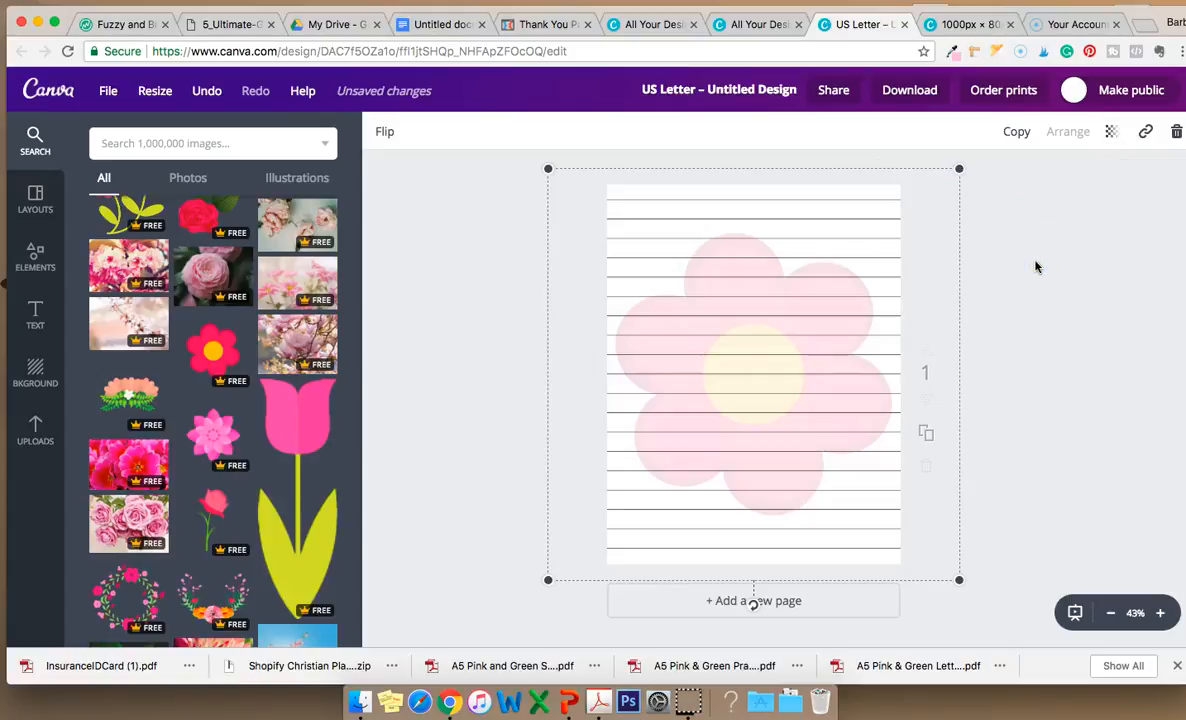
left_click(1036, 266)
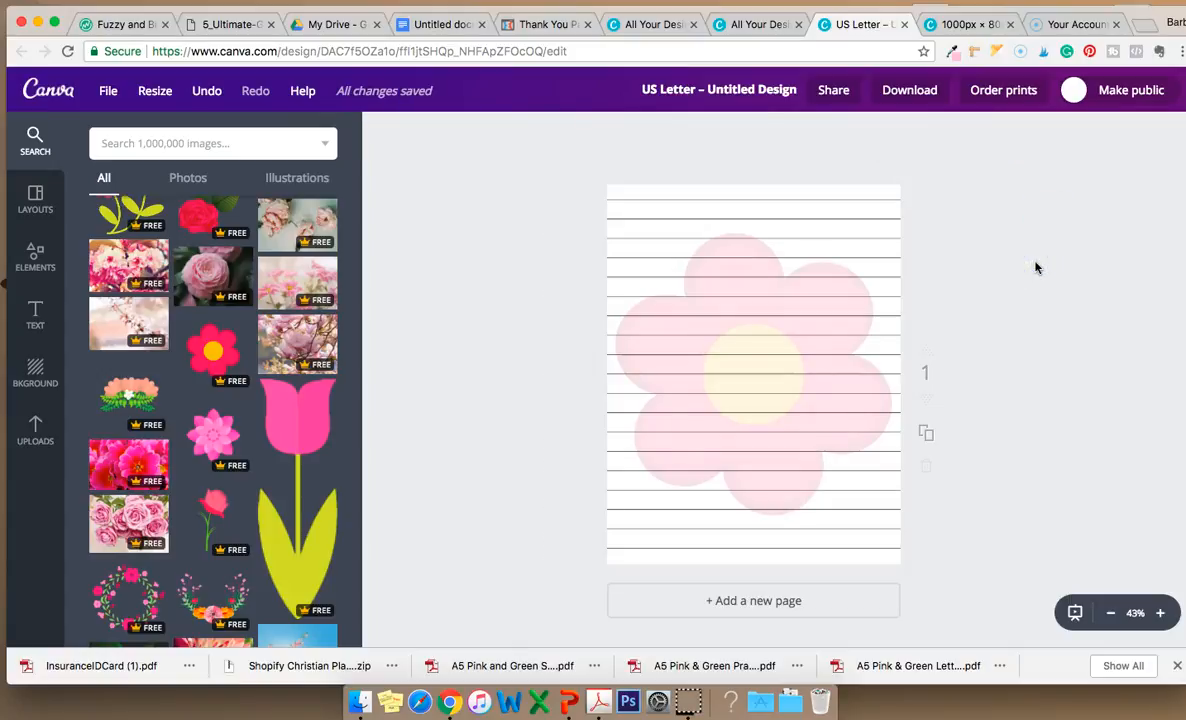
Restore the red flower's transparency to 100.
left_click(843, 320)
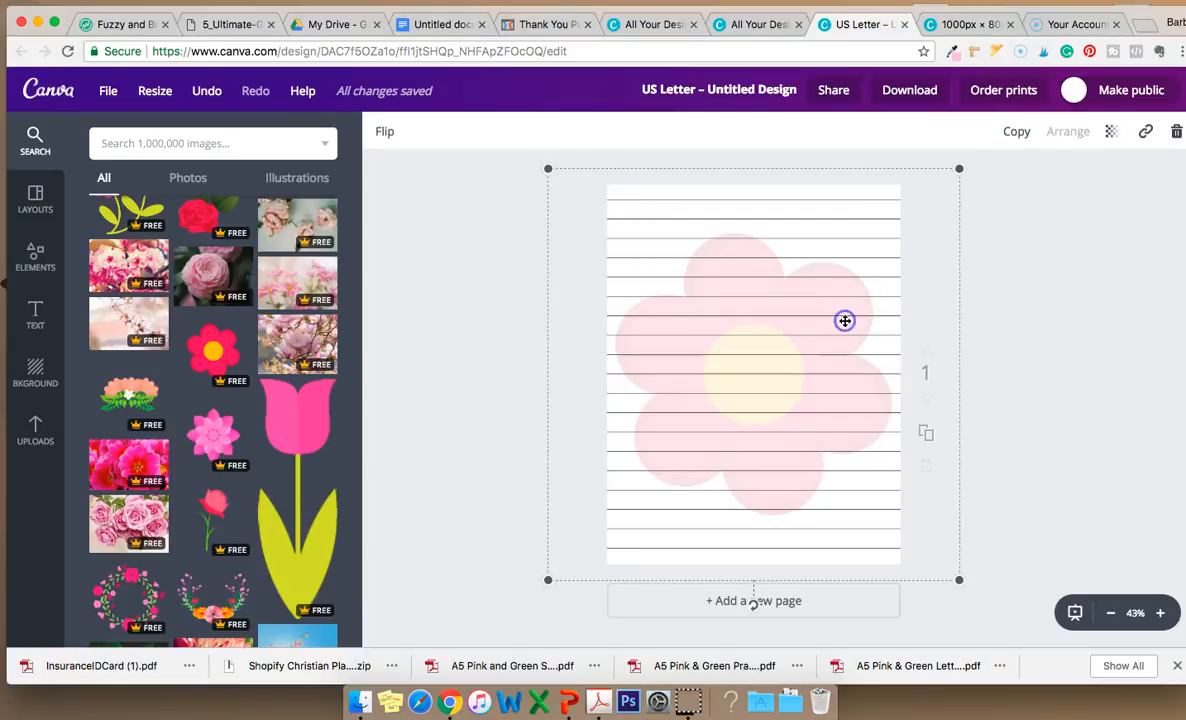
left_click(1109, 133)
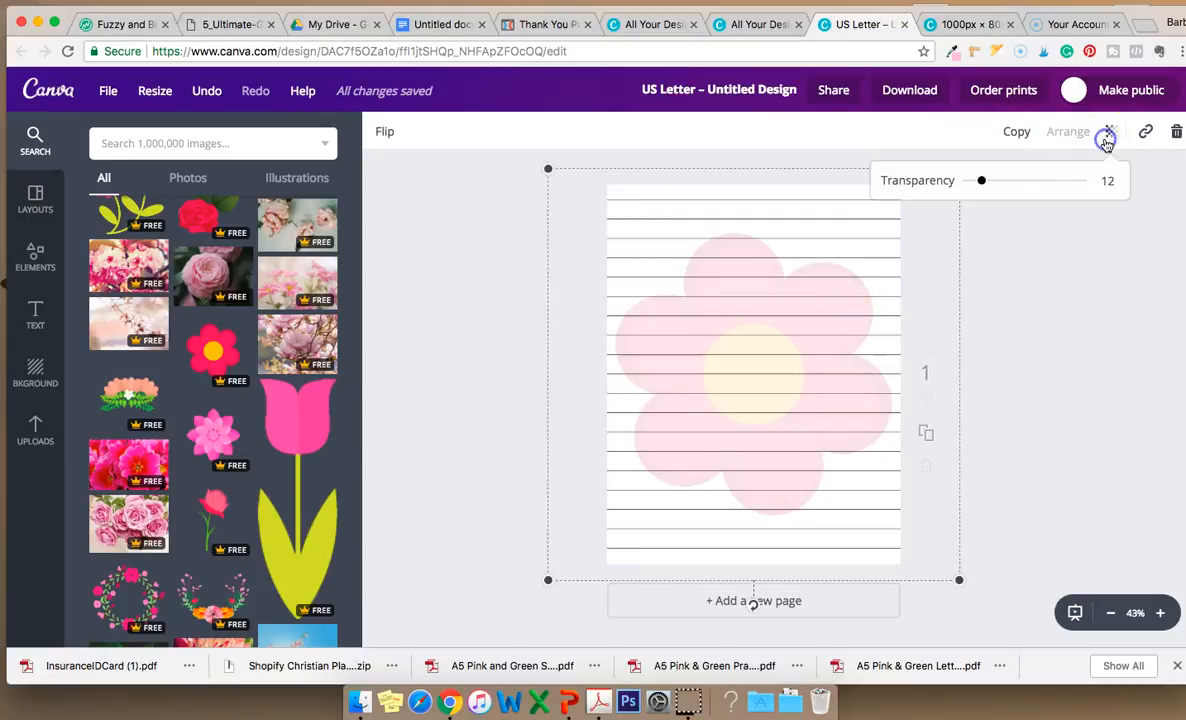
left_click(1089, 251)
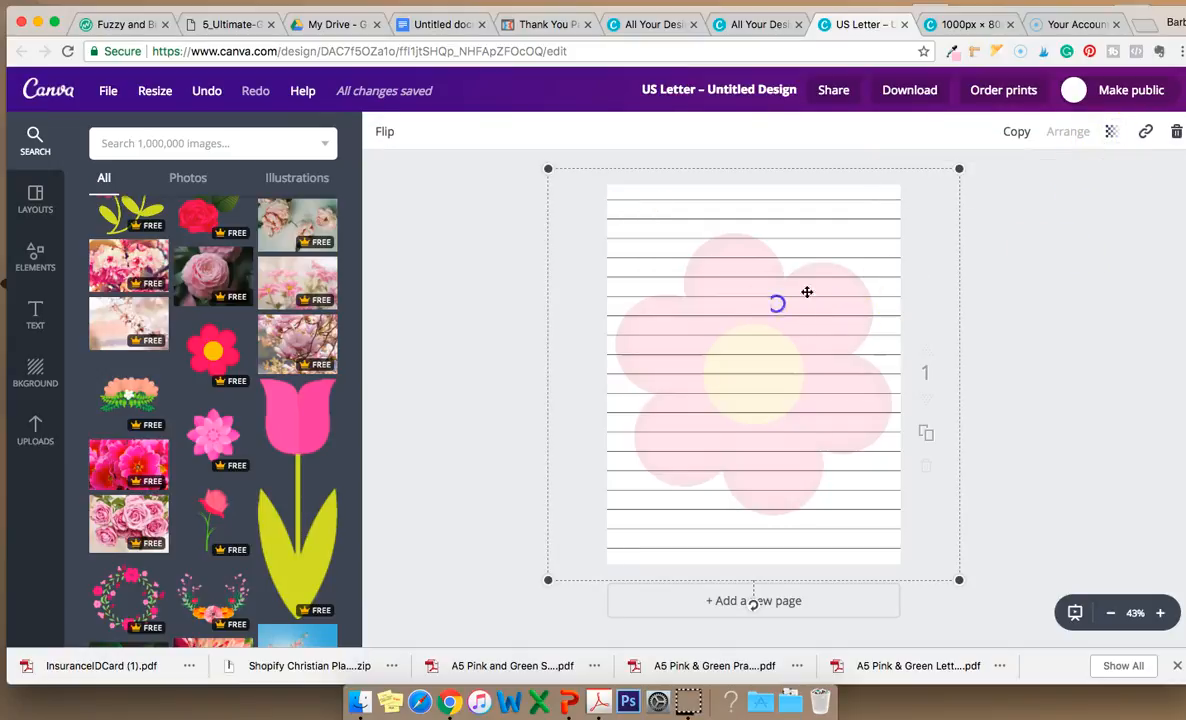
left_click(1112, 133)
left_click_drag(980, 181, 1147, 198)
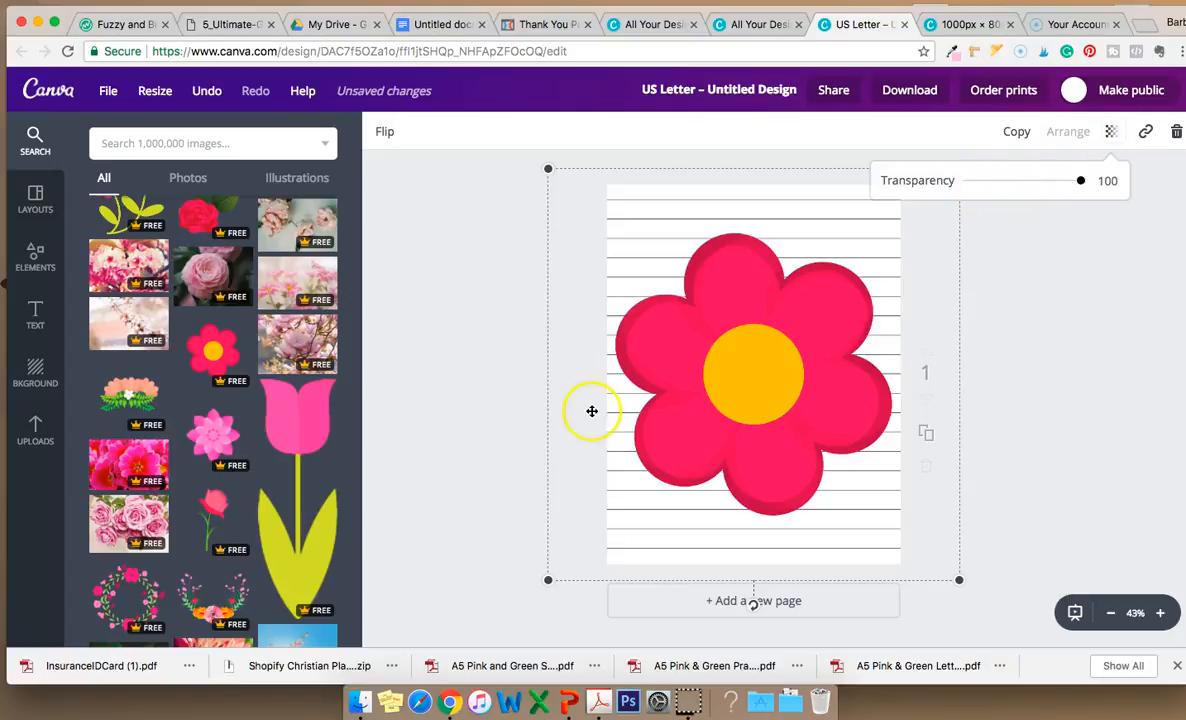
Nudge the red flower slightly upward on the page and set its transparency to 19.
left_click(592, 411)
left_click_drag(736, 381, 738, 352)
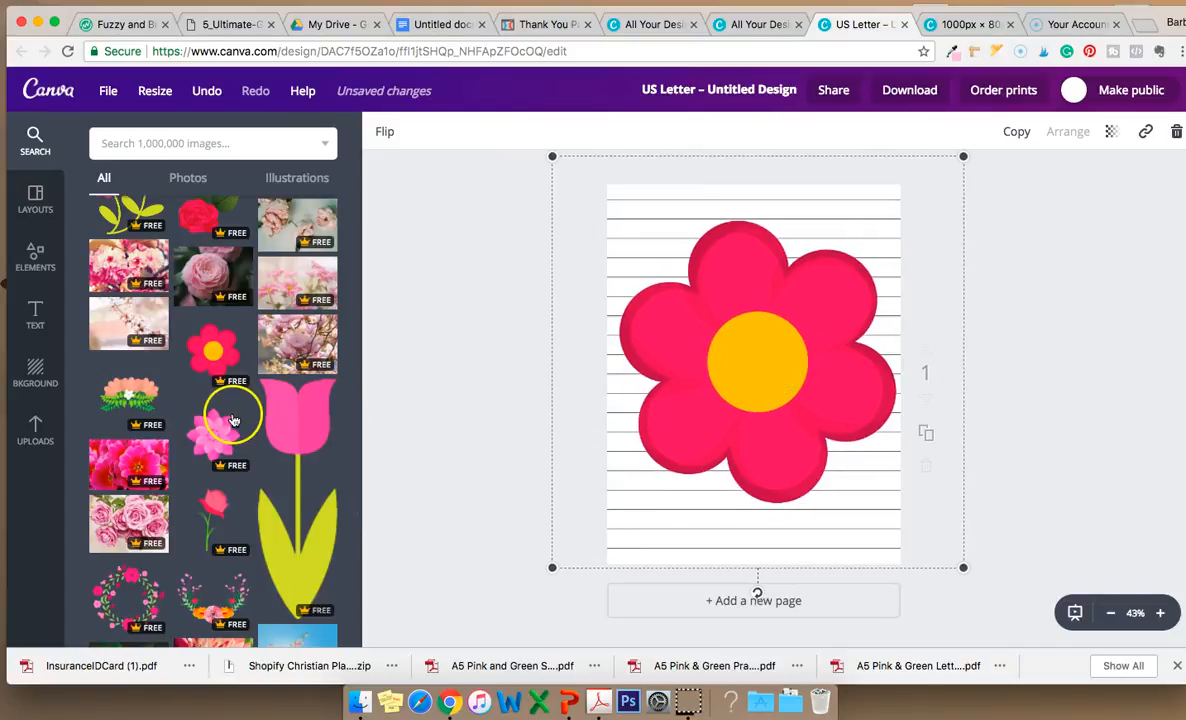
scroll(225, 415, "up", 5)
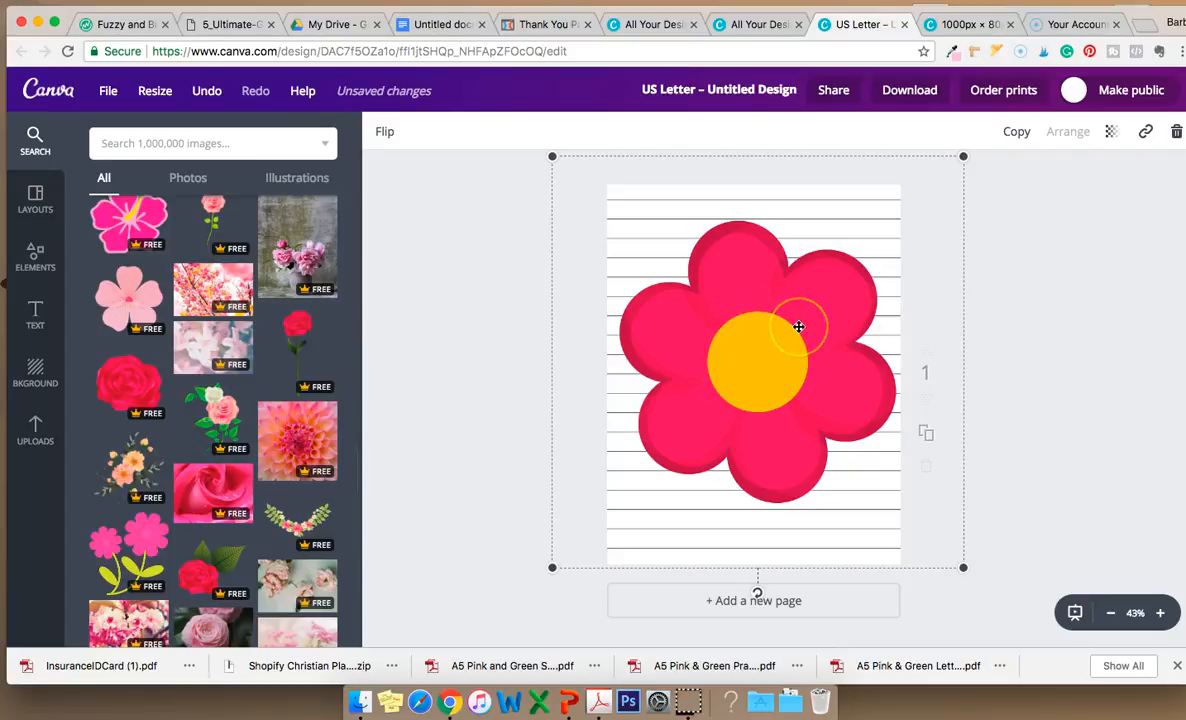
left_click(1113, 132)
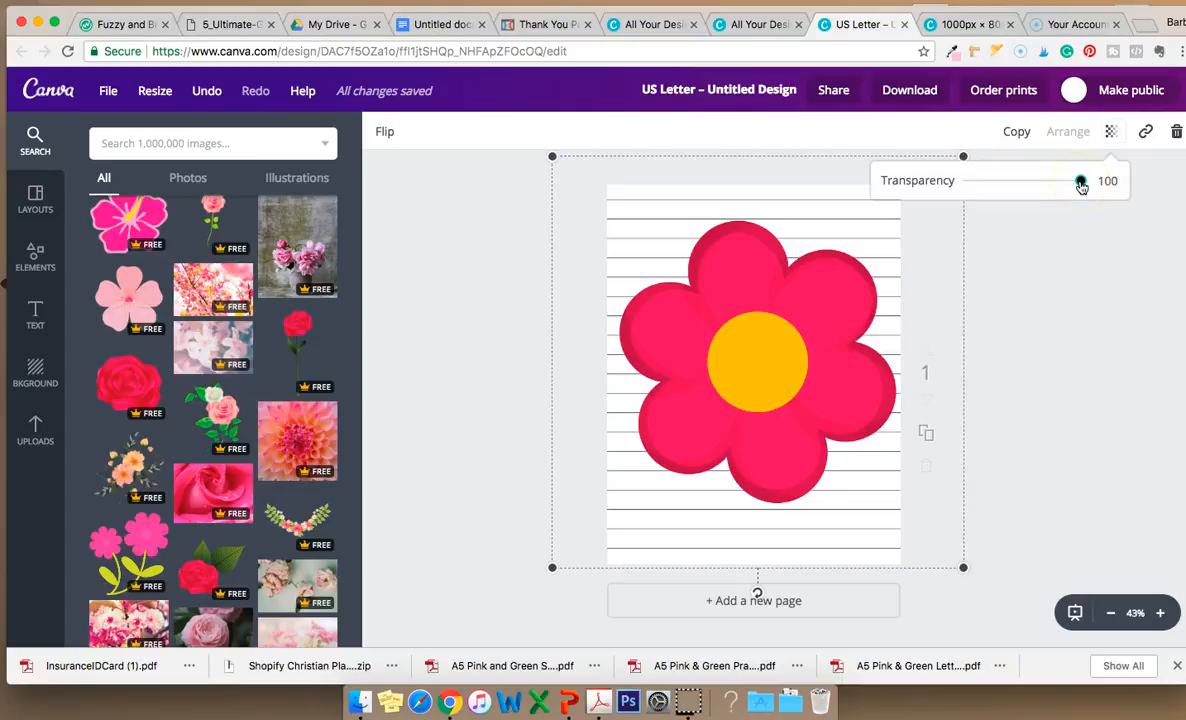
left_click_drag(1080, 183, 988, 186)
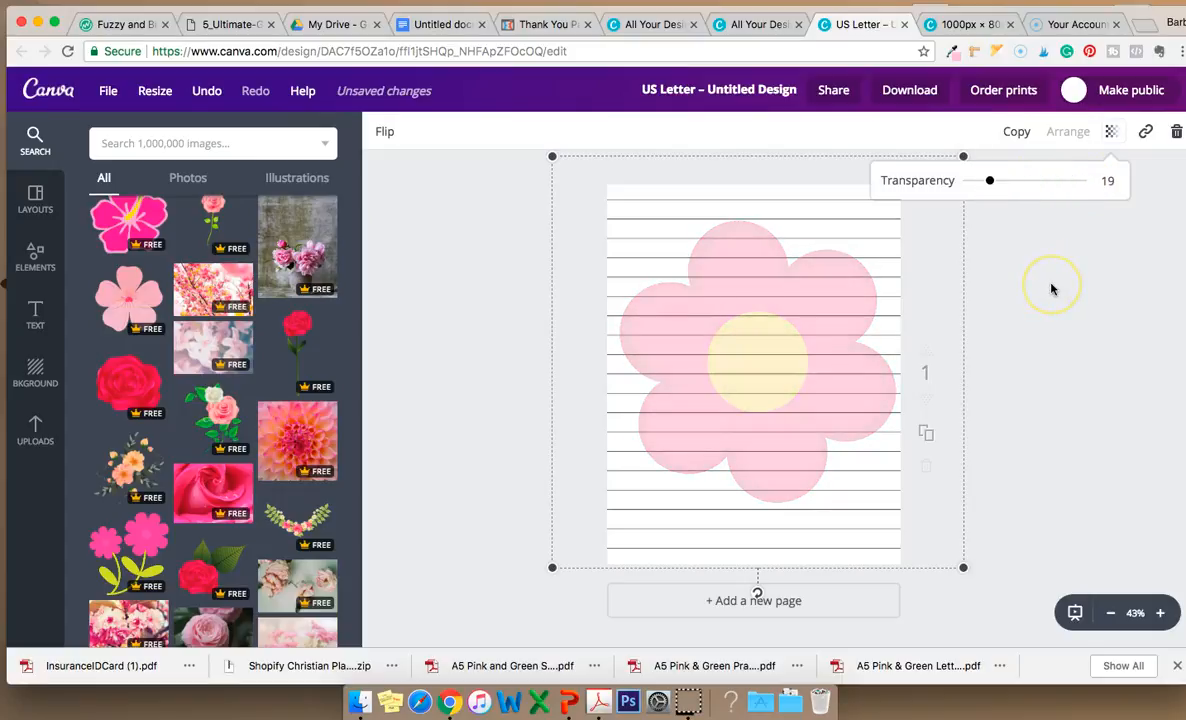